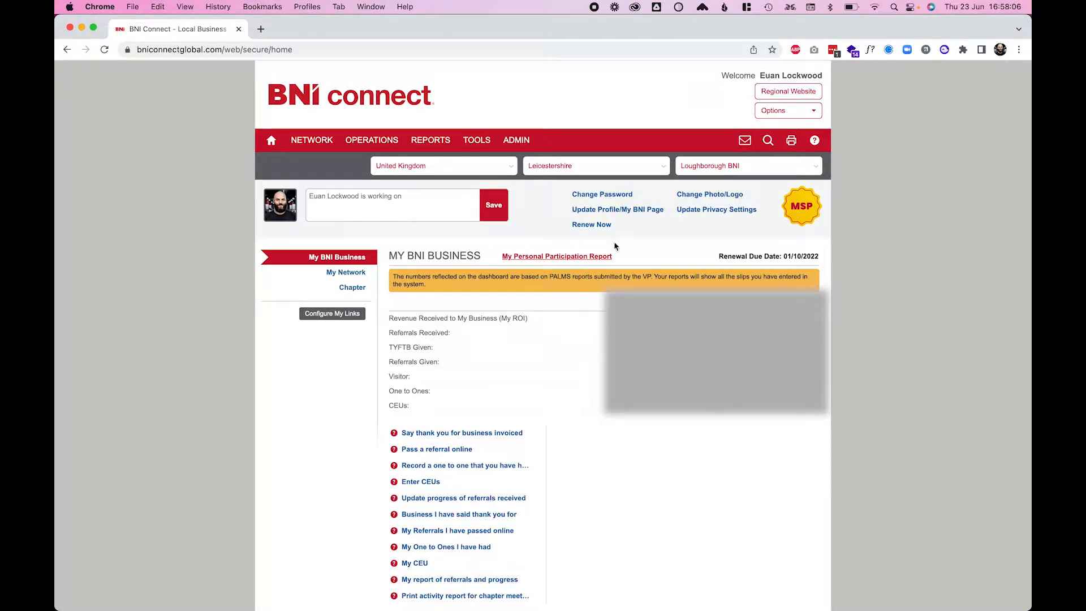
# Open the personal participation report from My BNI Business and export it to the BNI Spreadsheet folder.
pyautogui.click(571, 259)
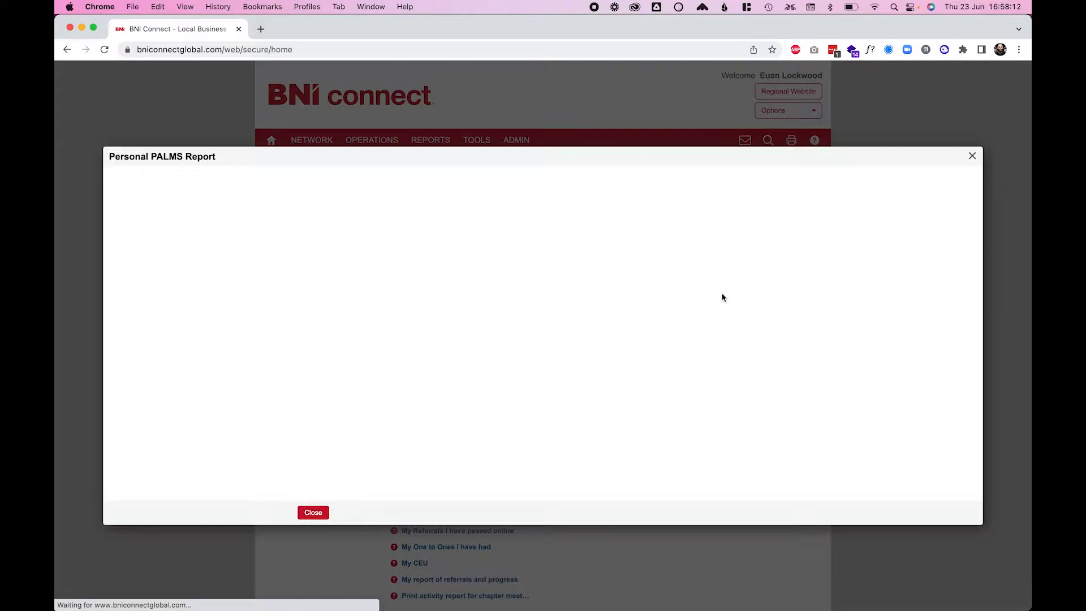
pyautogui.scroll(-10, 720, 415)
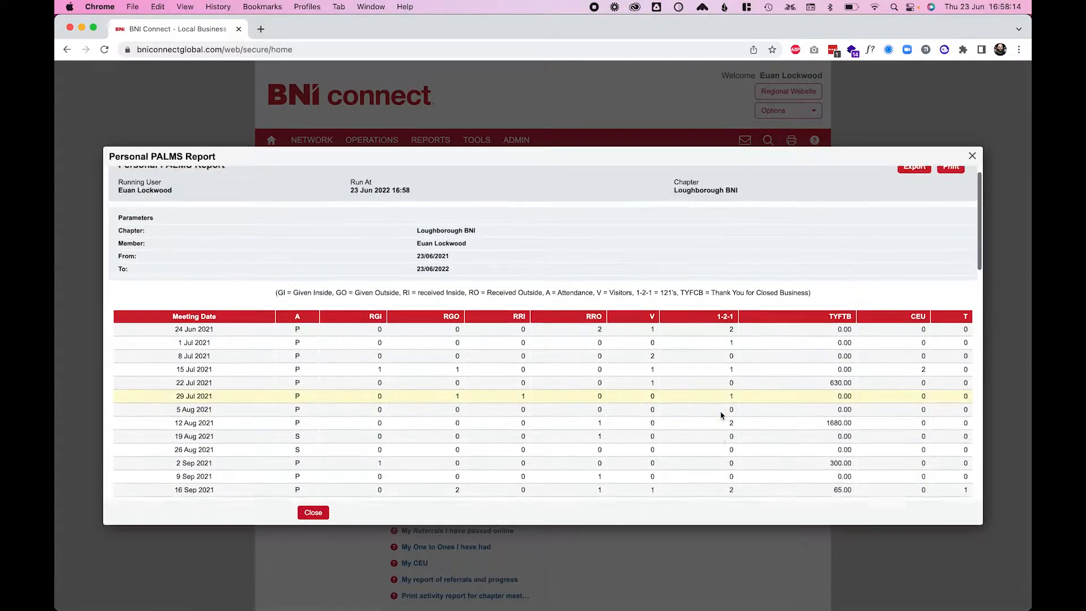
pyautogui.scroll(10, 721, 416)
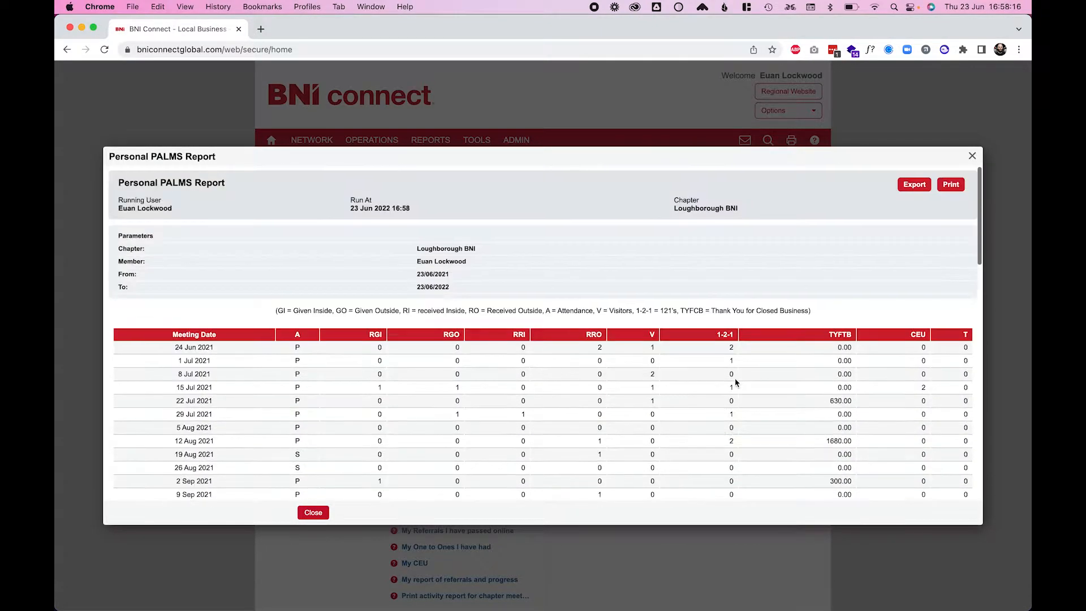
pyautogui.click(910, 188)
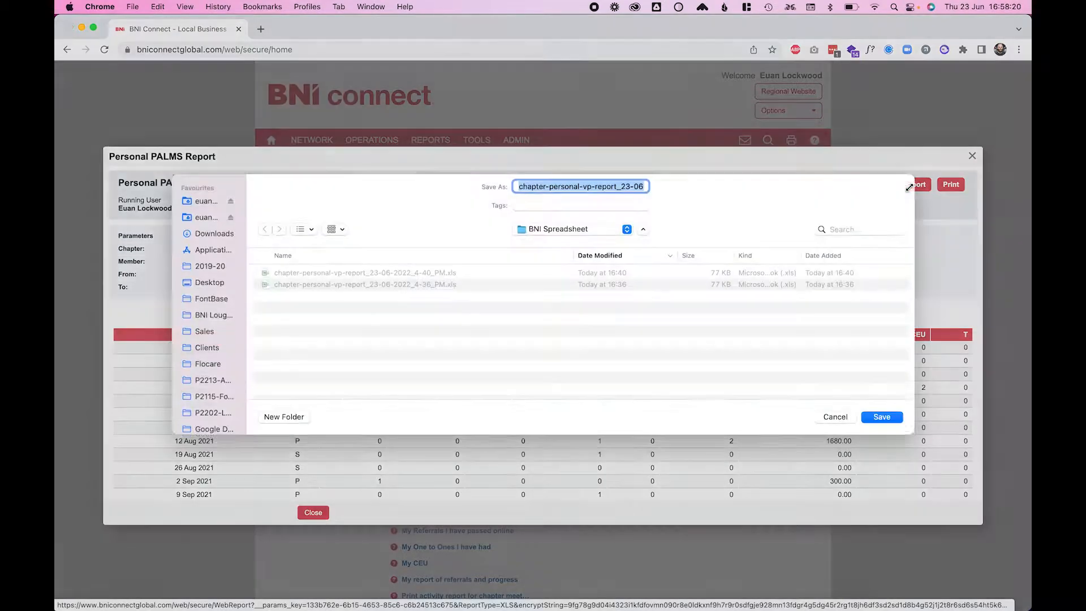
pyautogui.click(882, 425)
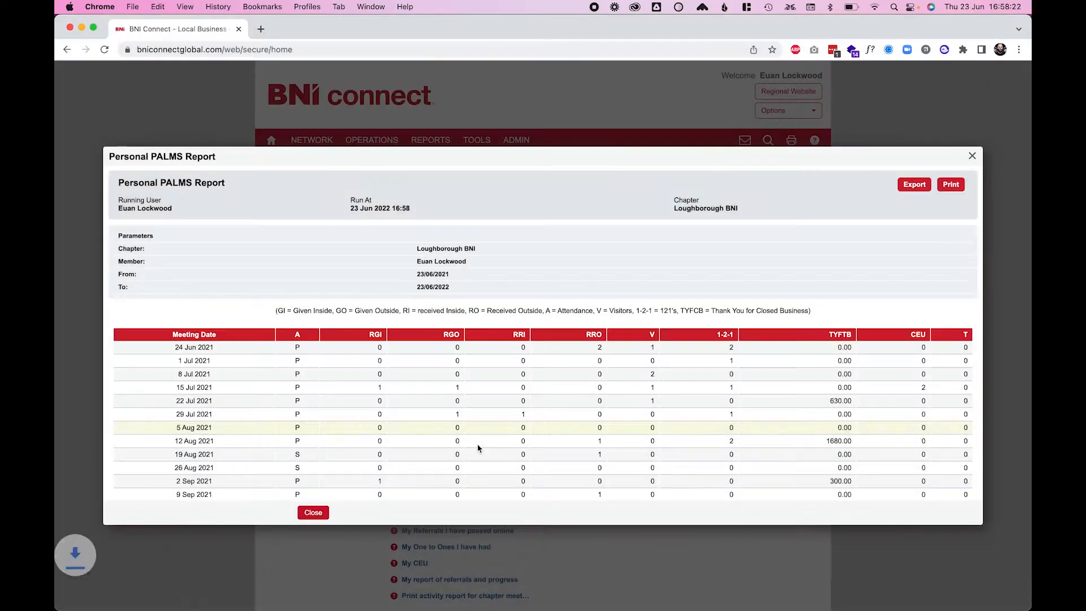
# Open the downloaded report in Excel despite the file format mismatch and look through its PALMS data.
pyautogui.click(143, 591)
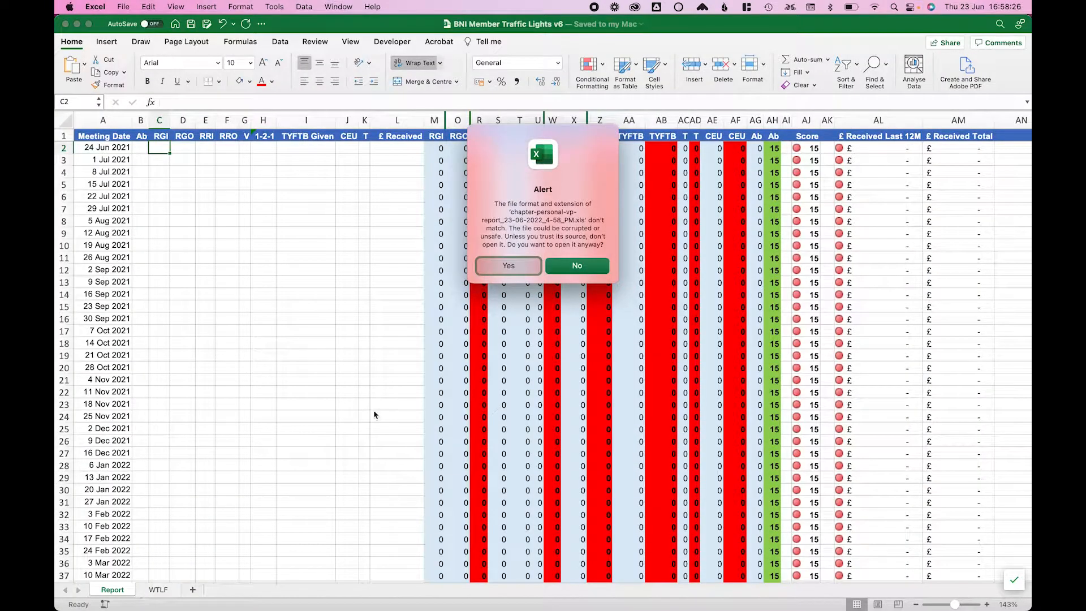
pyautogui.click(501, 270)
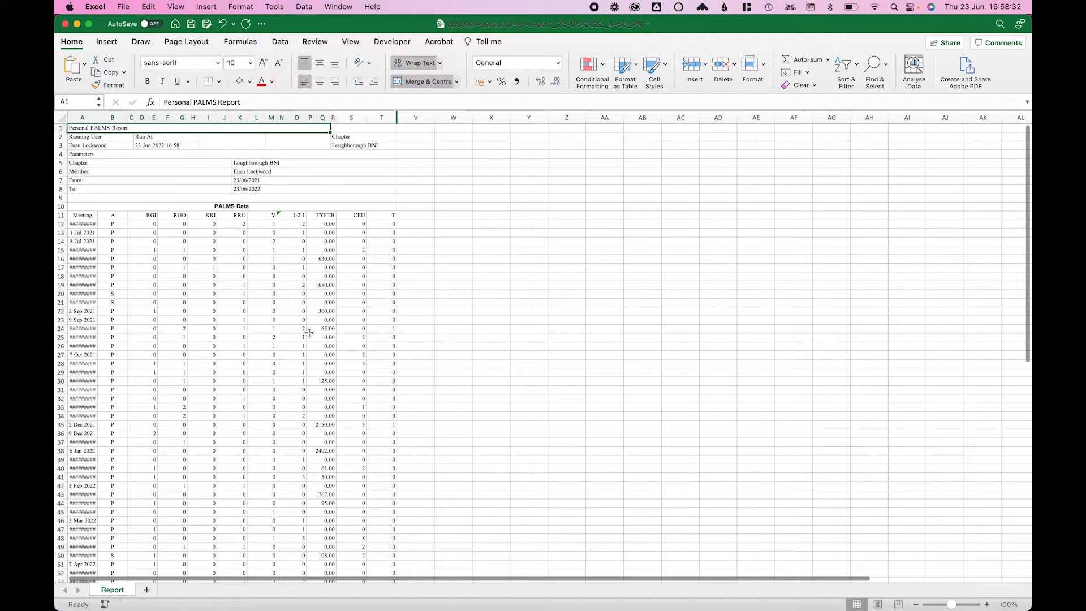
pyautogui.scroll(-1, 309, 333)
pyautogui.scroll(1, 309, 333)
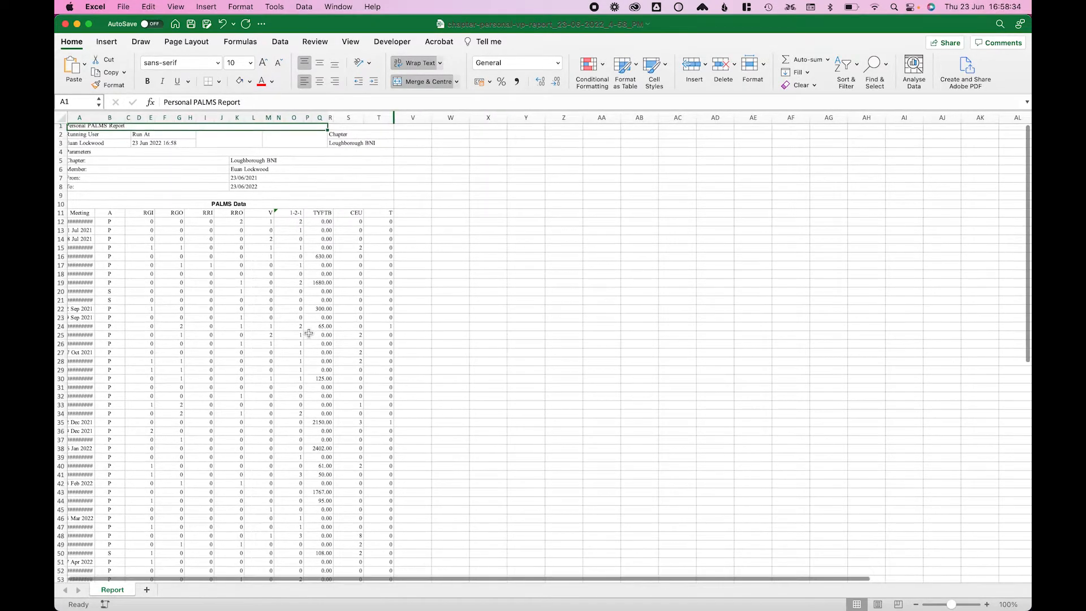
pyautogui.scroll(-3, 308, 333)
pyautogui.scroll(-5, 308, 333)
pyautogui.scroll(10, 272, 266)
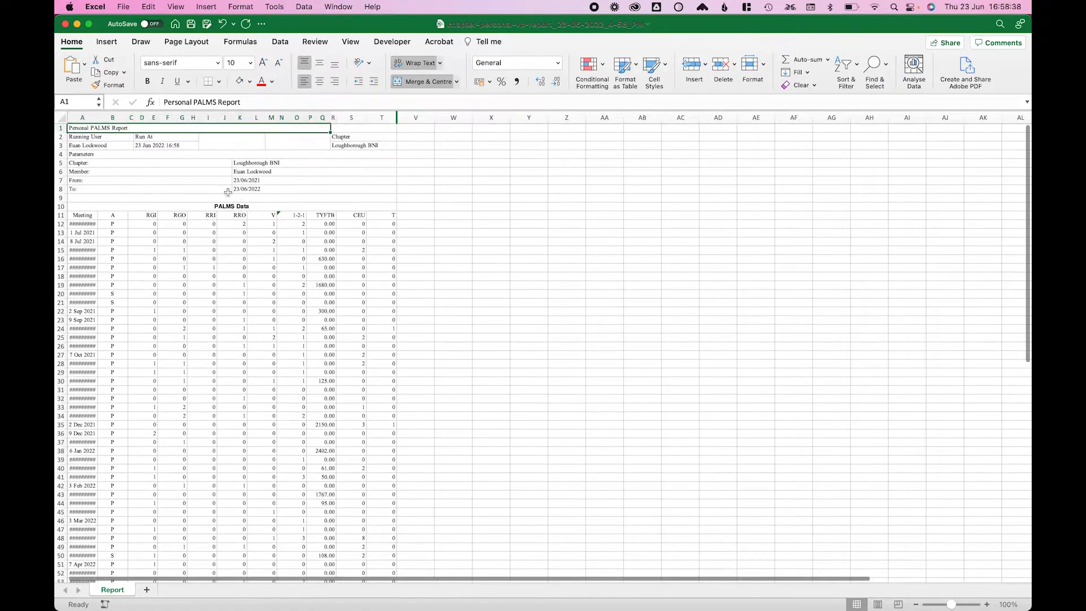
# Unmerge all cells of the report and widen the Meeting Date, RGI, RRI, 1-2-1 and TYFTB columns to fit their contents.
pyautogui.click(135, 216)
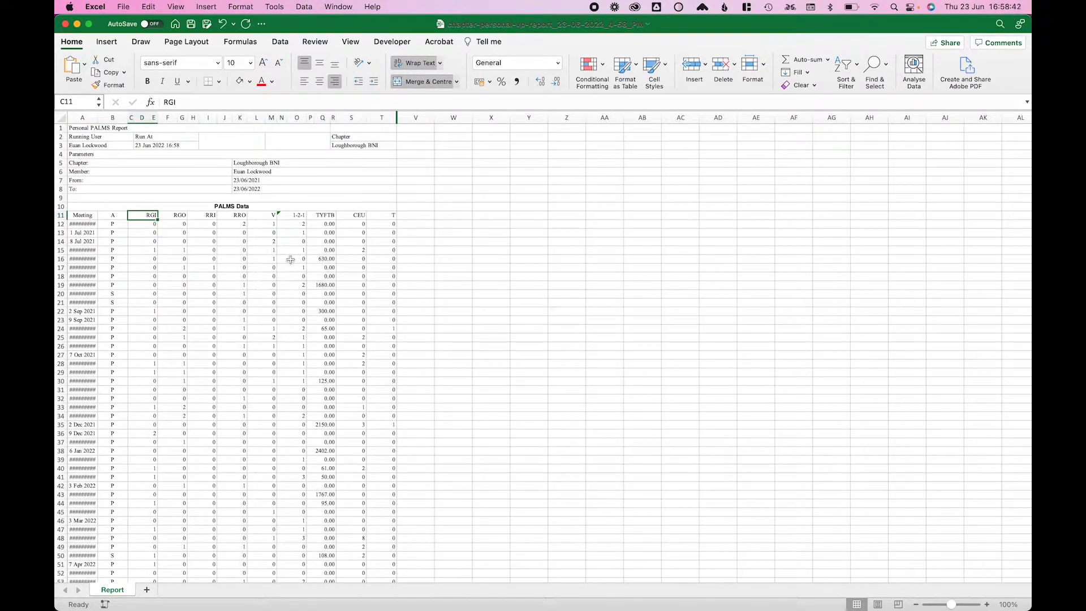
pyautogui.press('super+a')
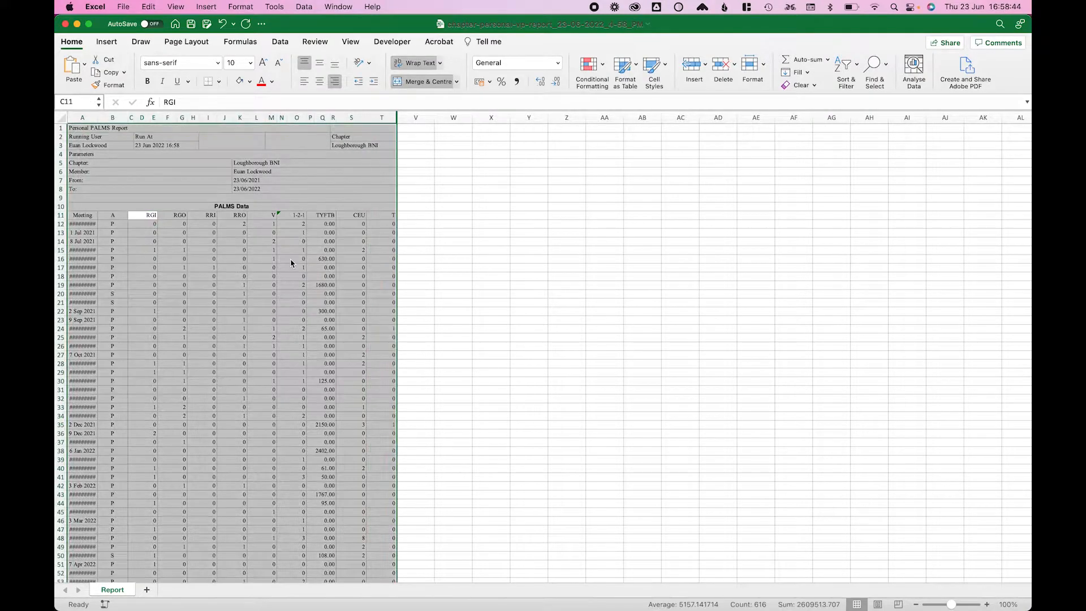
pyautogui.click(457, 82)
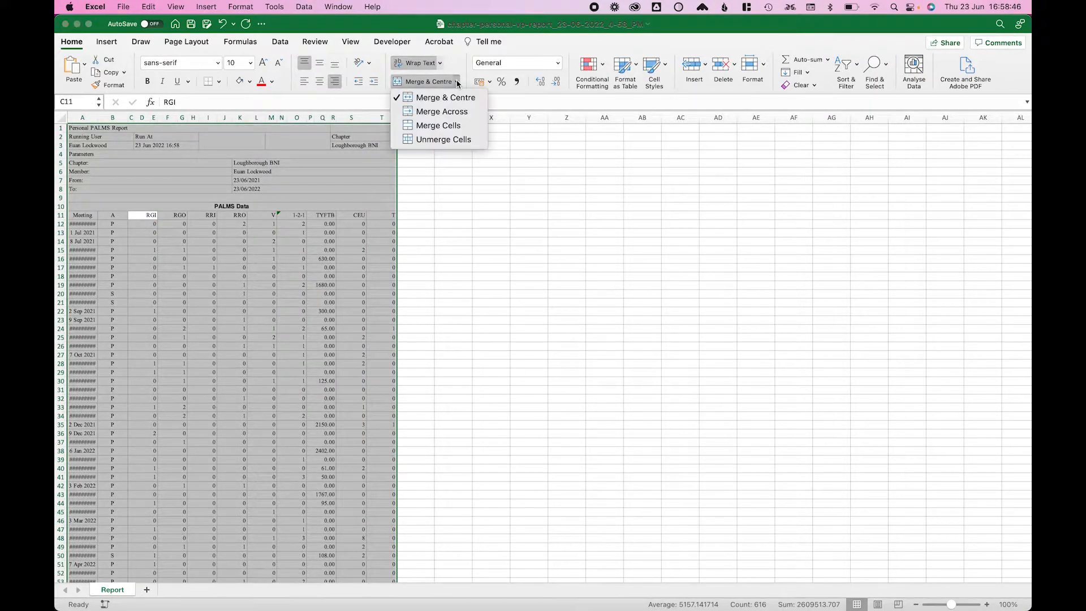
pyautogui.click(445, 98)
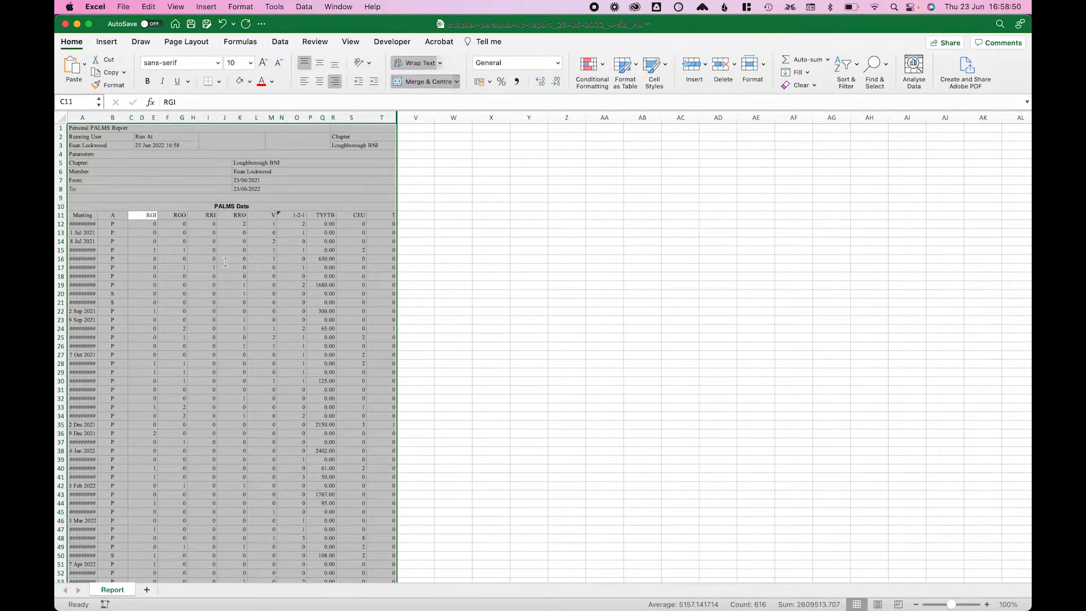
pyautogui.click(415, 164)
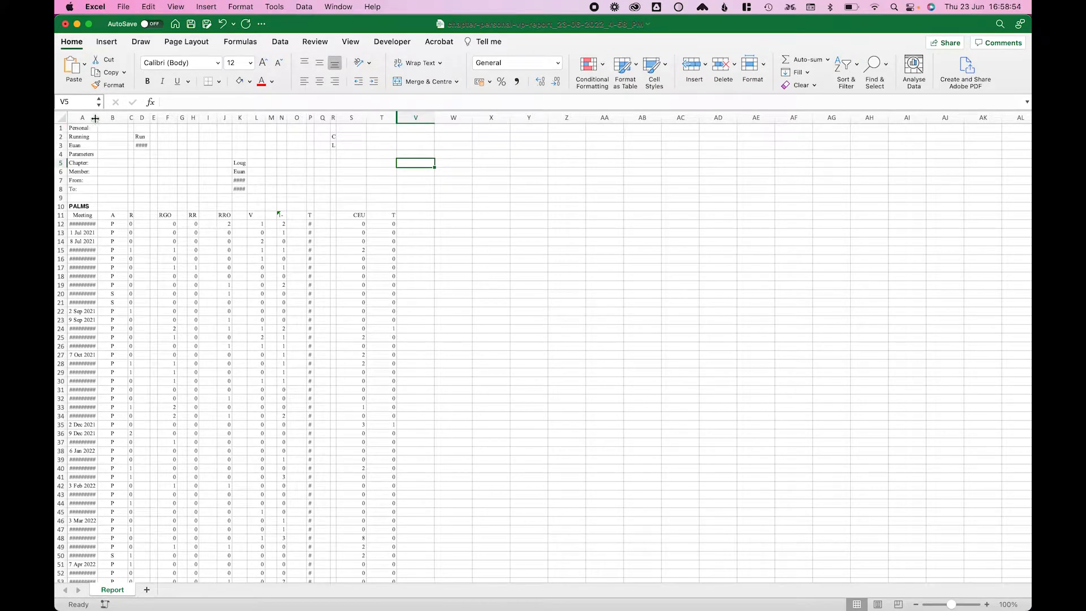
pyautogui.moveTo(96, 118); pyautogui.dragTo(266, 117)
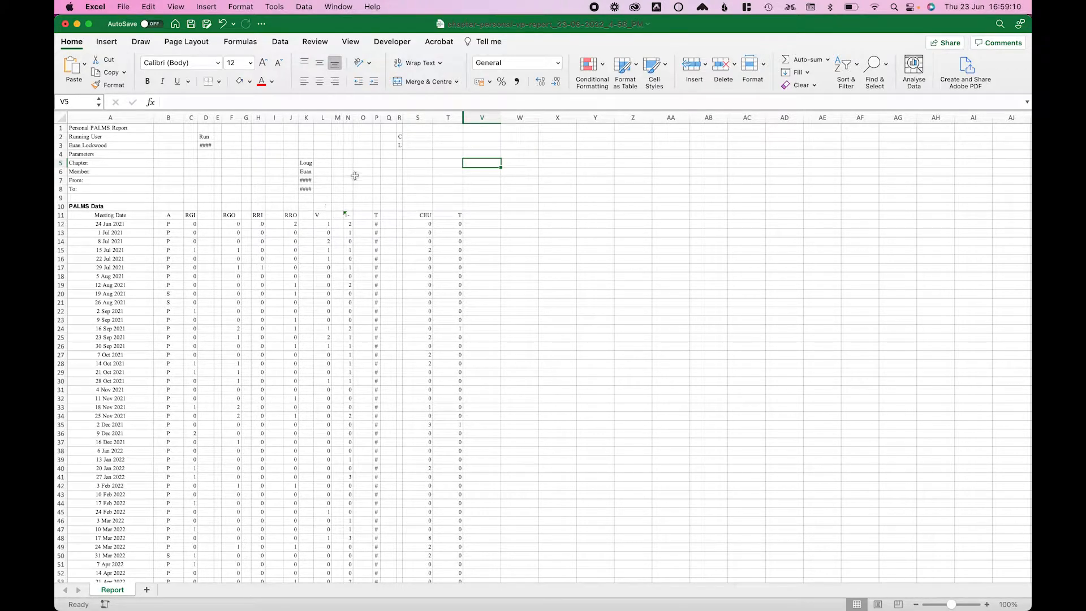
pyautogui.moveTo(351, 120); pyautogui.dragTo(405, 119)
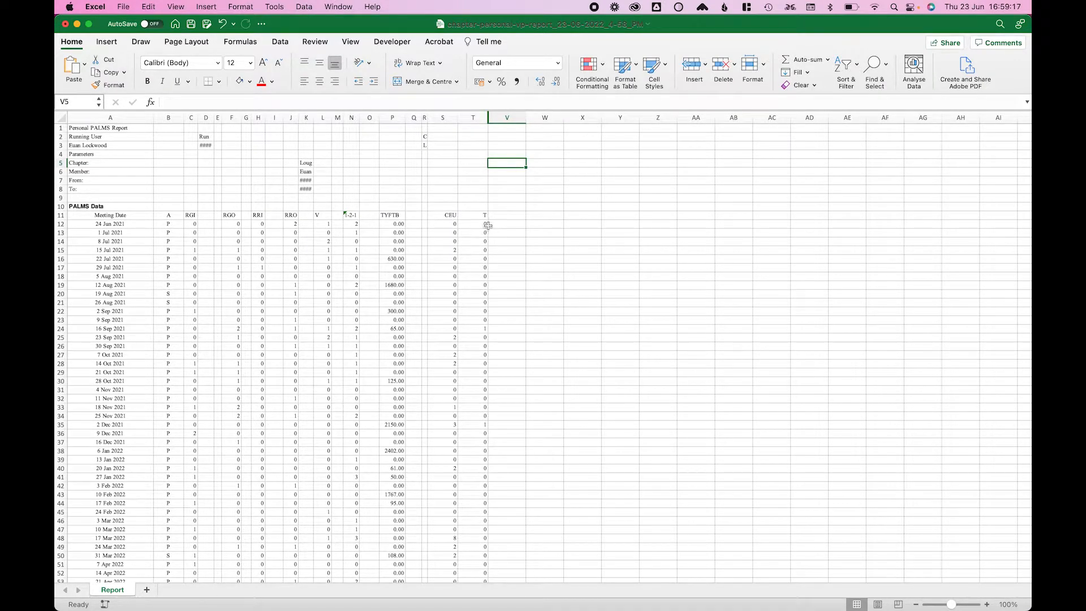
# Copy the report's RGI figures in C12:C59, leaving out the total row.
pyautogui.click(191, 226)
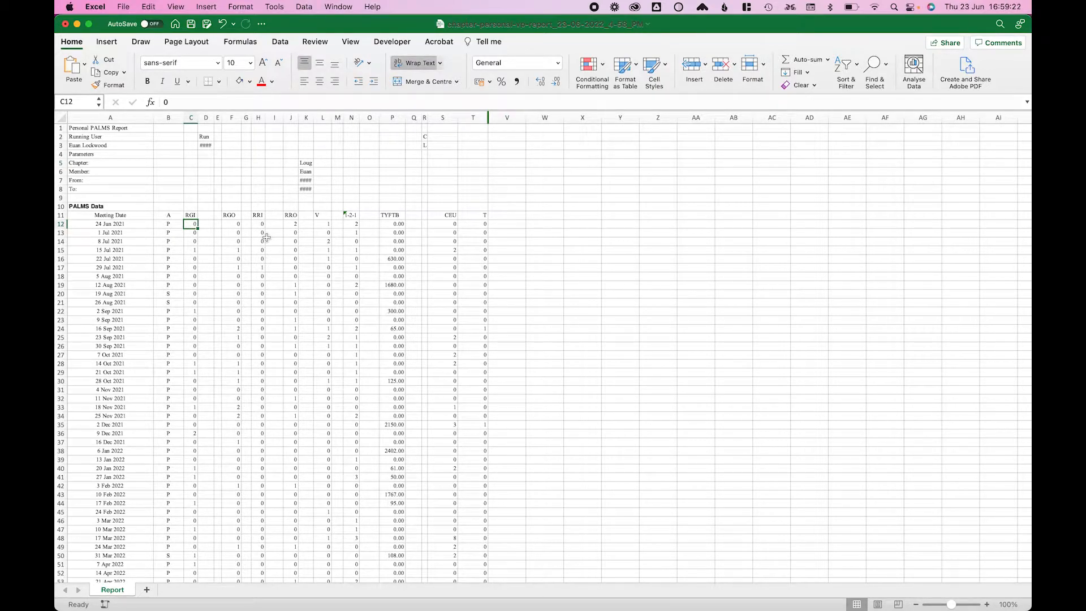
pyautogui.press('super+shift+Down')
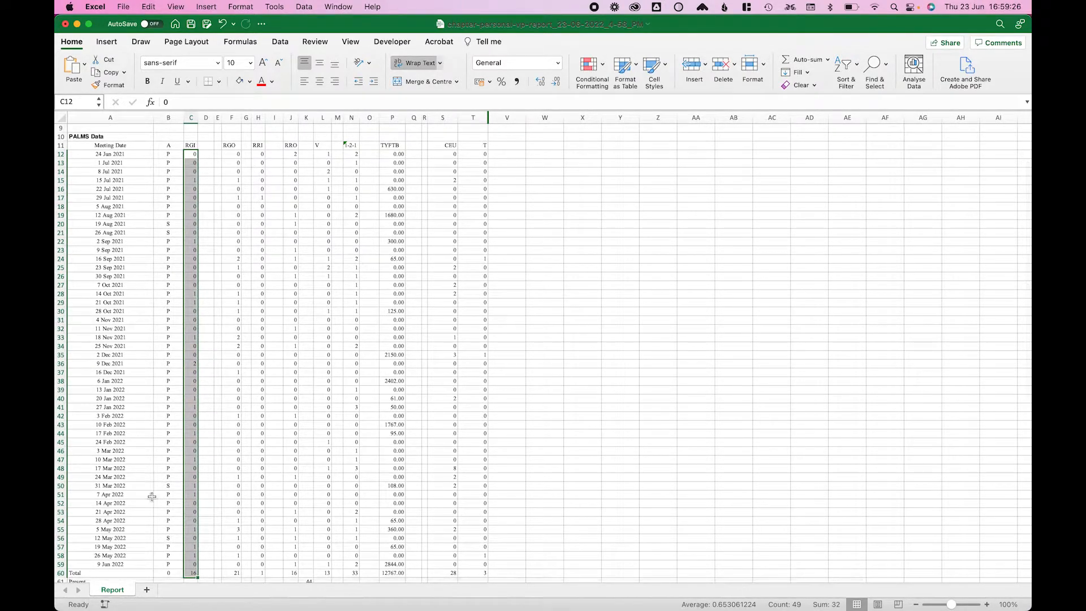
pyautogui.keyDown('shift'); pyautogui.click(186, 561); pyautogui.keyUp('shift')
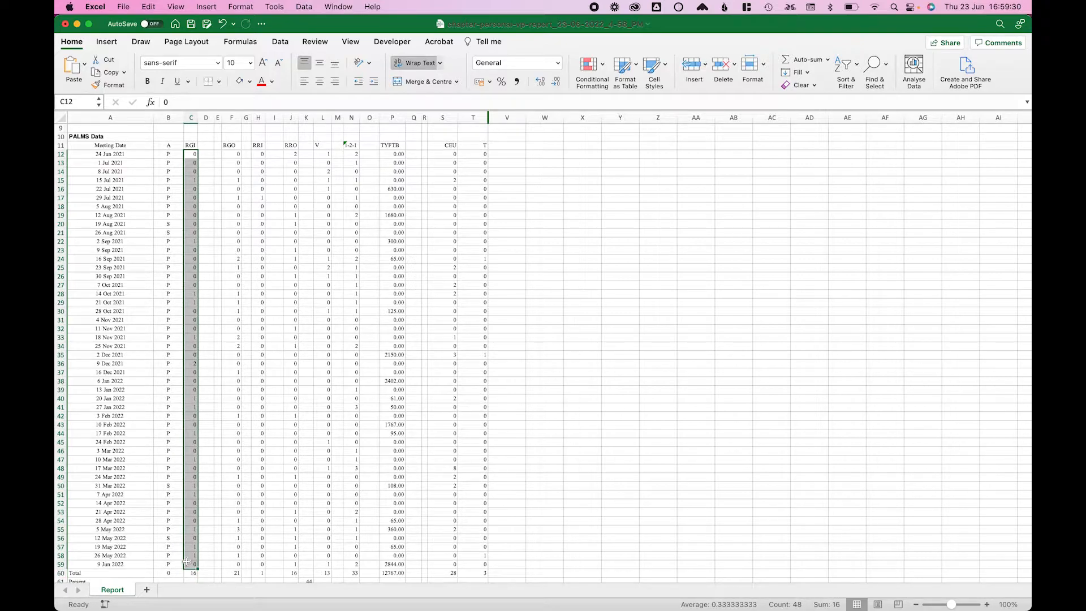
pyautogui.press('super+c')
# Paste the copied RGI figures as values only from cell C2 in the BNI Member Traffic Lights v6 workbook and check the filled rows.
pyautogui.press('super+grave')
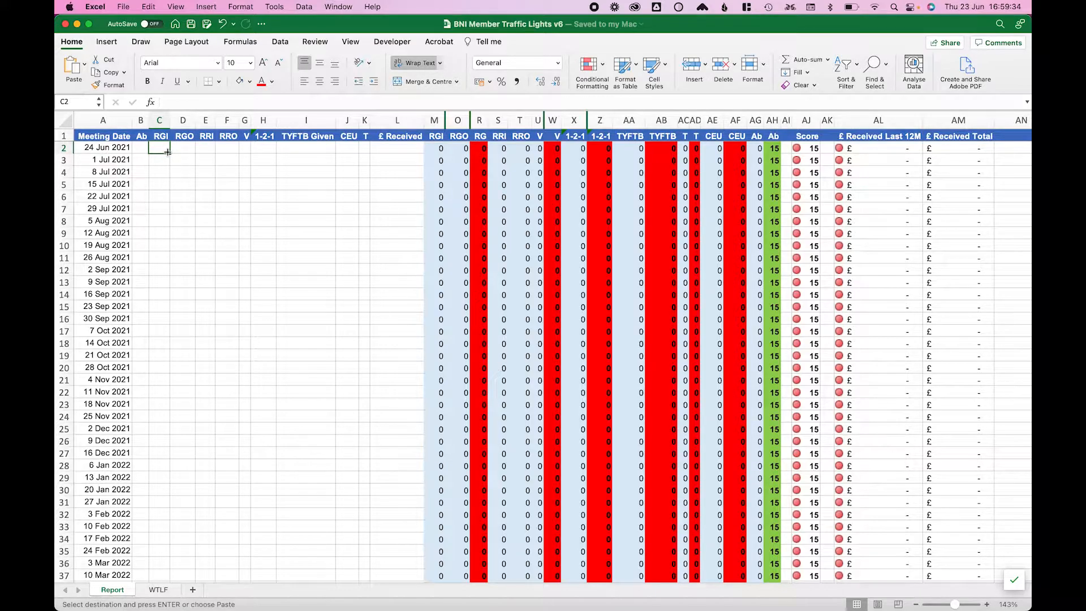
pyautogui.press('ctrl+super+v')
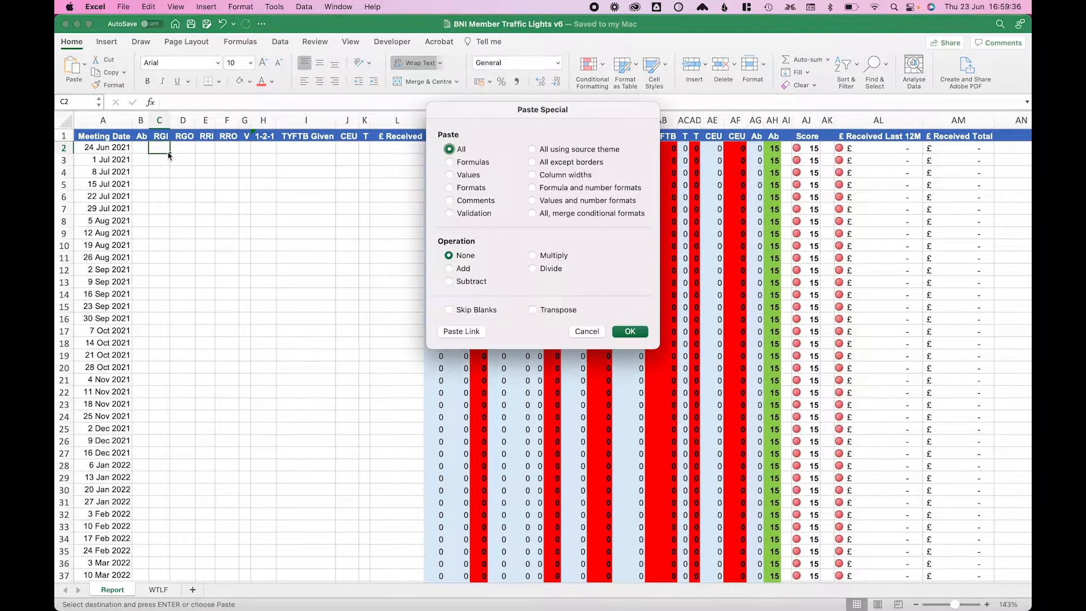
pyautogui.click(451, 175)
pyautogui.click(621, 332)
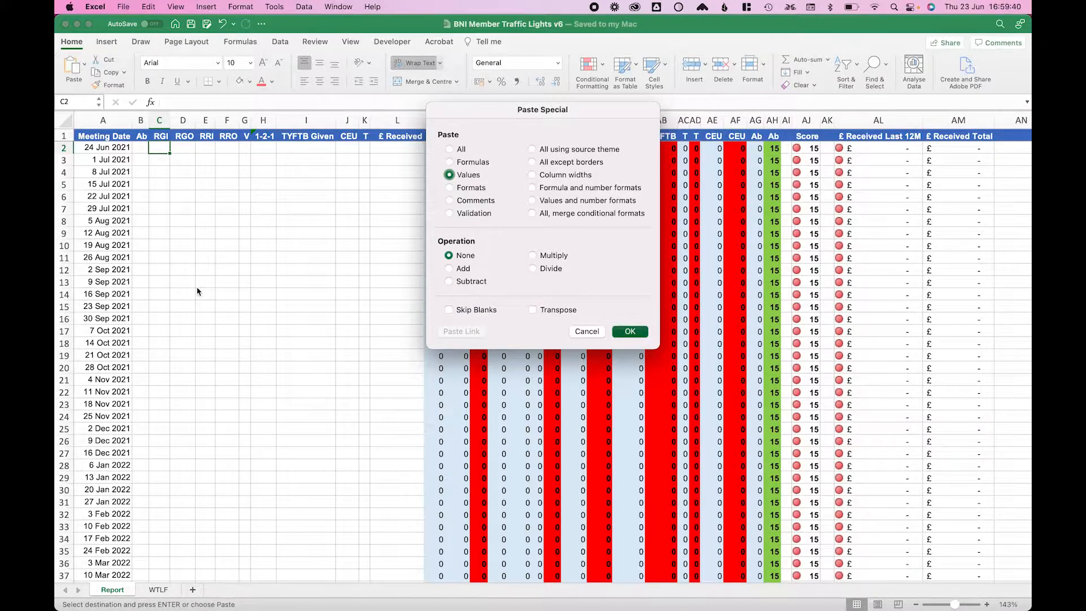
pyautogui.scroll(-5, 198, 291)
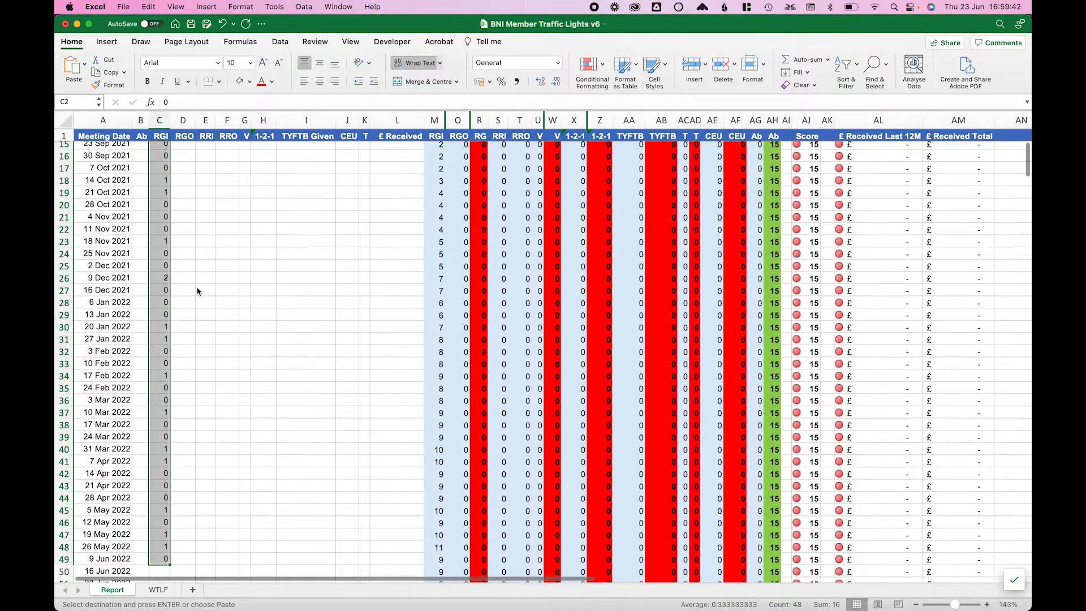
pyautogui.scroll(-5, 197, 291)
pyautogui.scroll(10, 231, 430)
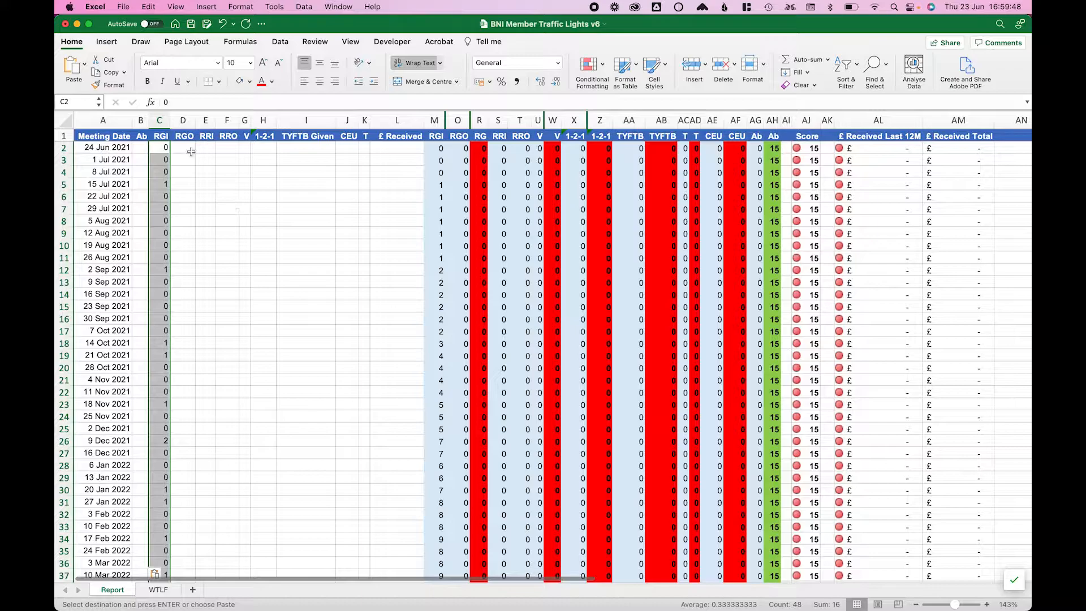
pyautogui.click(209, 186)
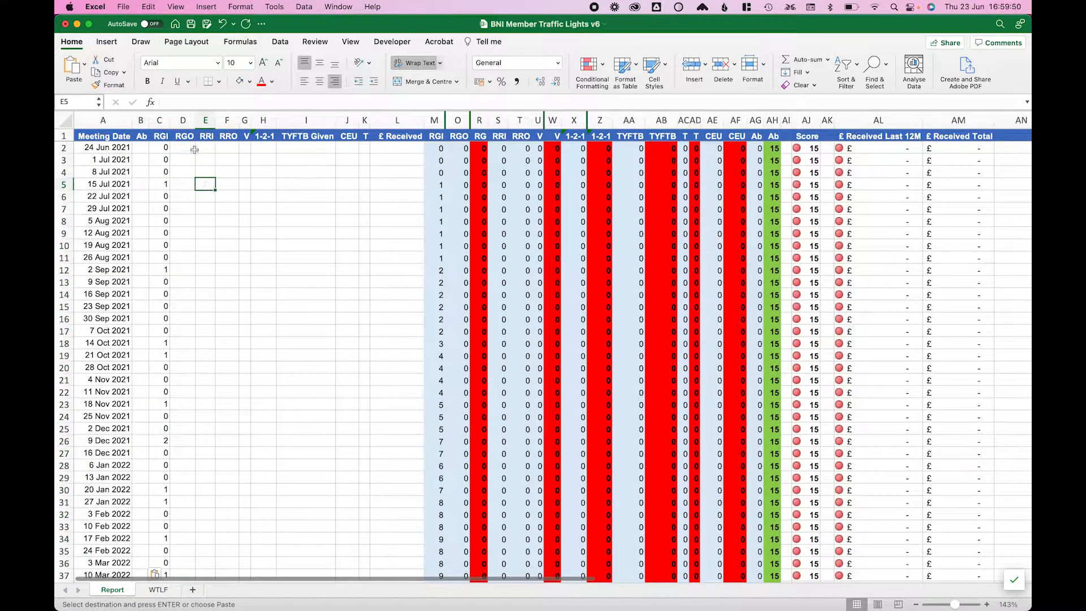
# Switch to the BNI Member Traffic Lights v5 workbook and examine its filled-in activity columns and traffic light scores.
pyautogui.press('super+grave')
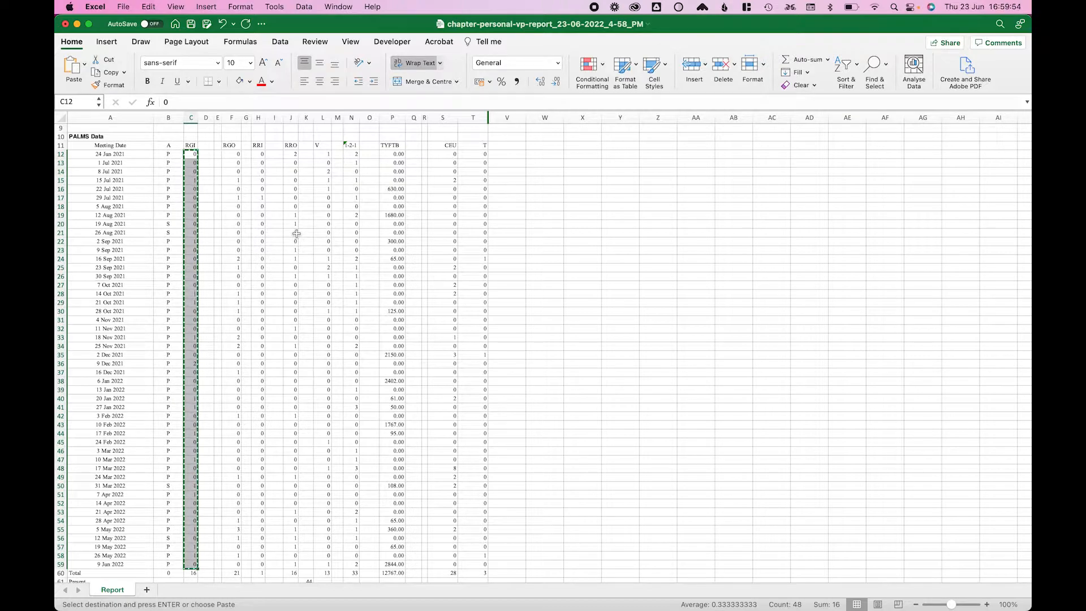
pyautogui.press('super+grave')
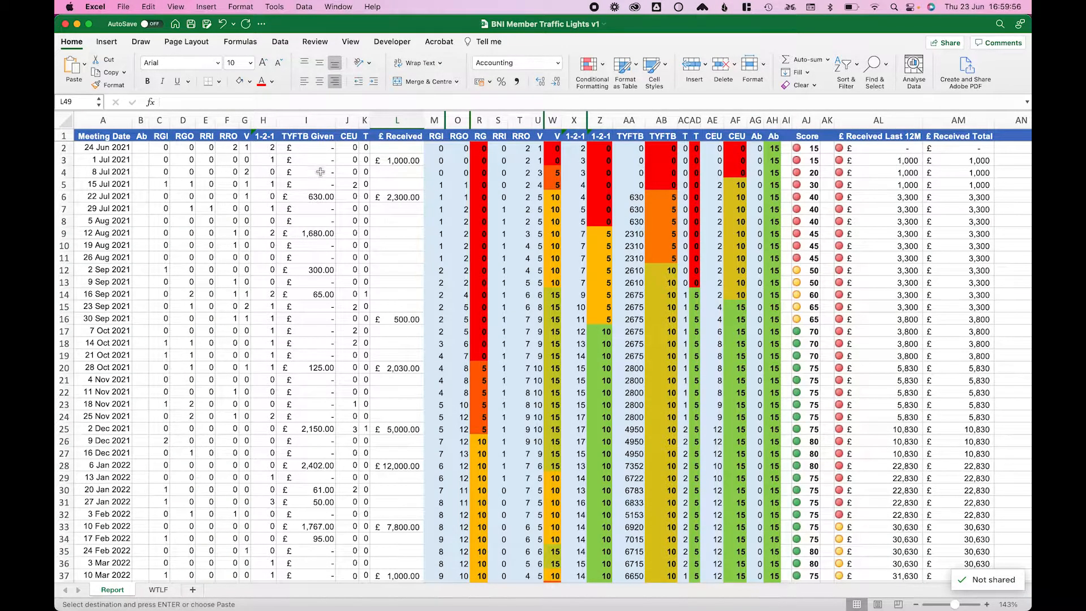
pyautogui.click(335, 8)
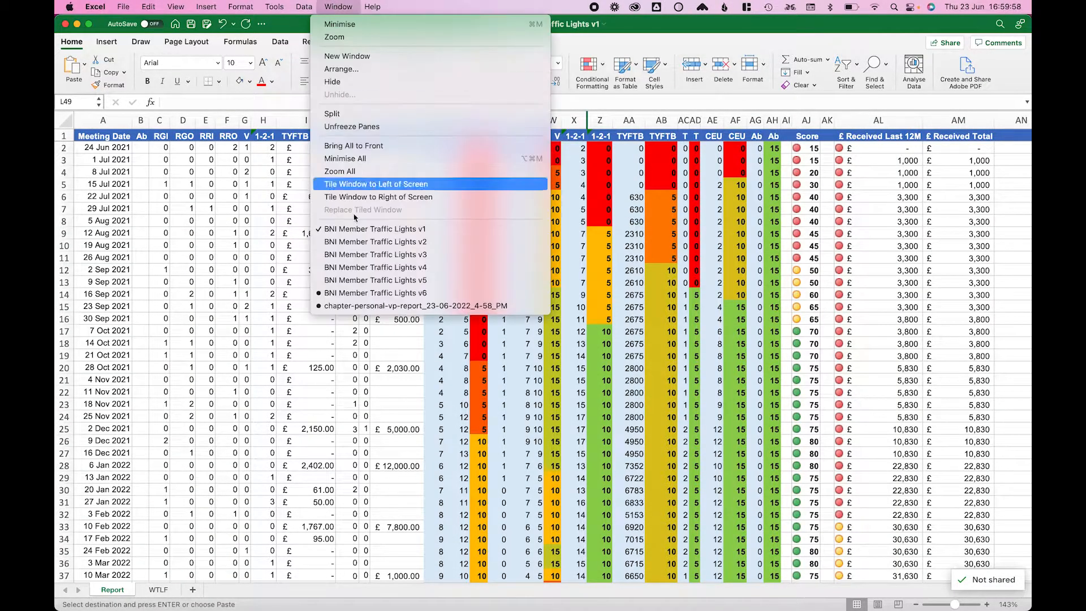
pyautogui.click(362, 281)
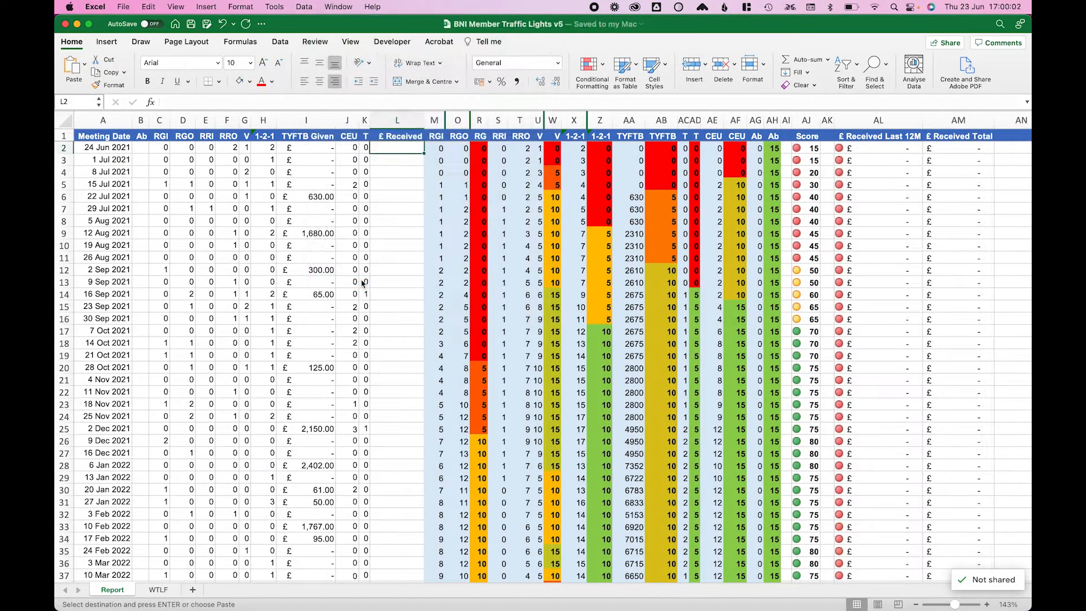
pyautogui.scroll(-10, 335, 348)
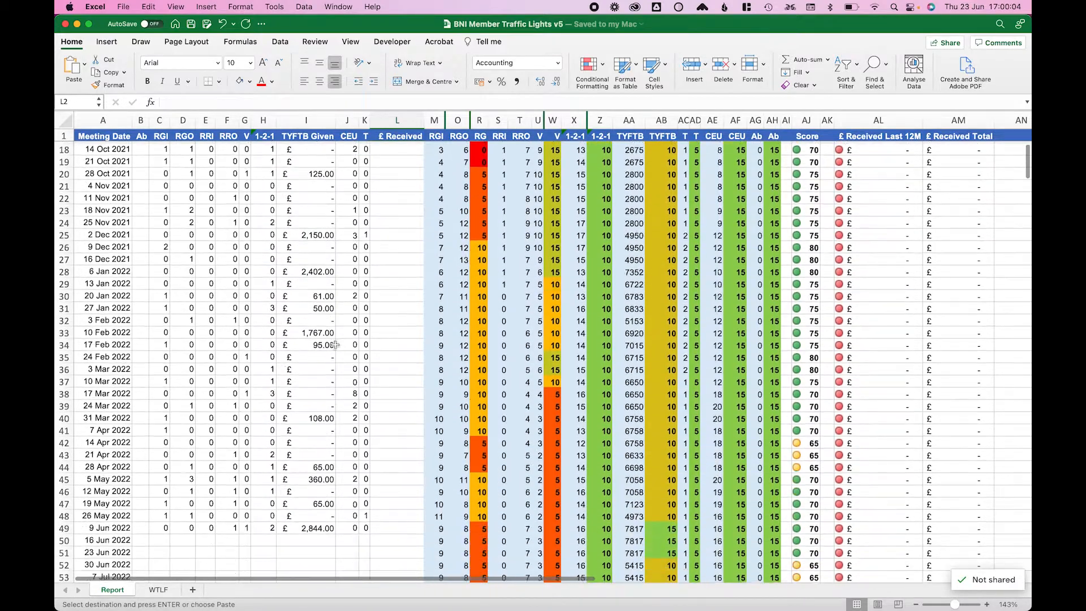
pyautogui.scroll(1, 336, 344)
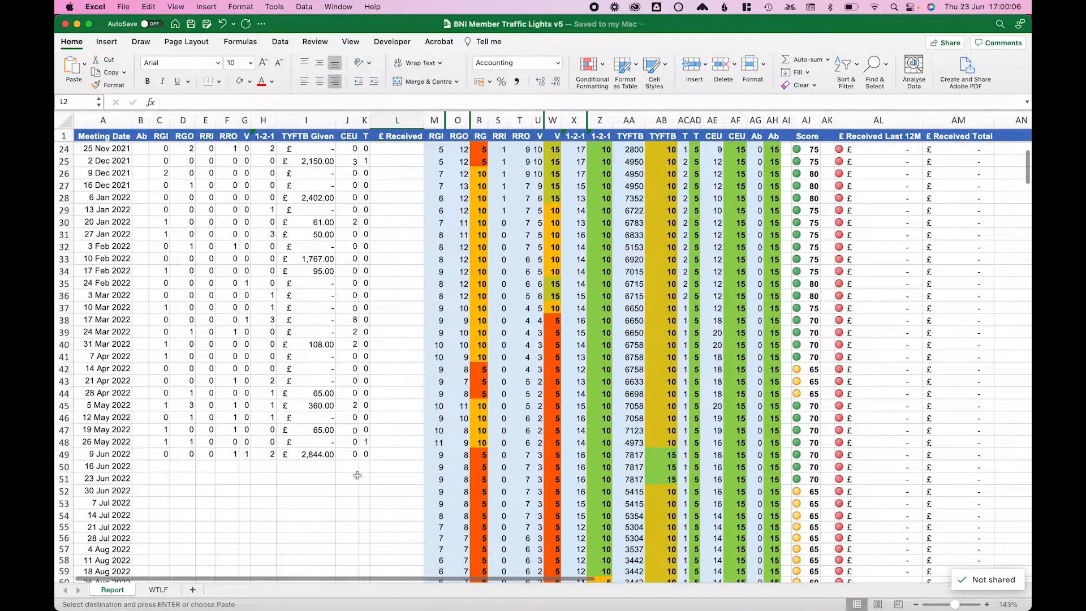
pyautogui.scroll(9, 440, 447)
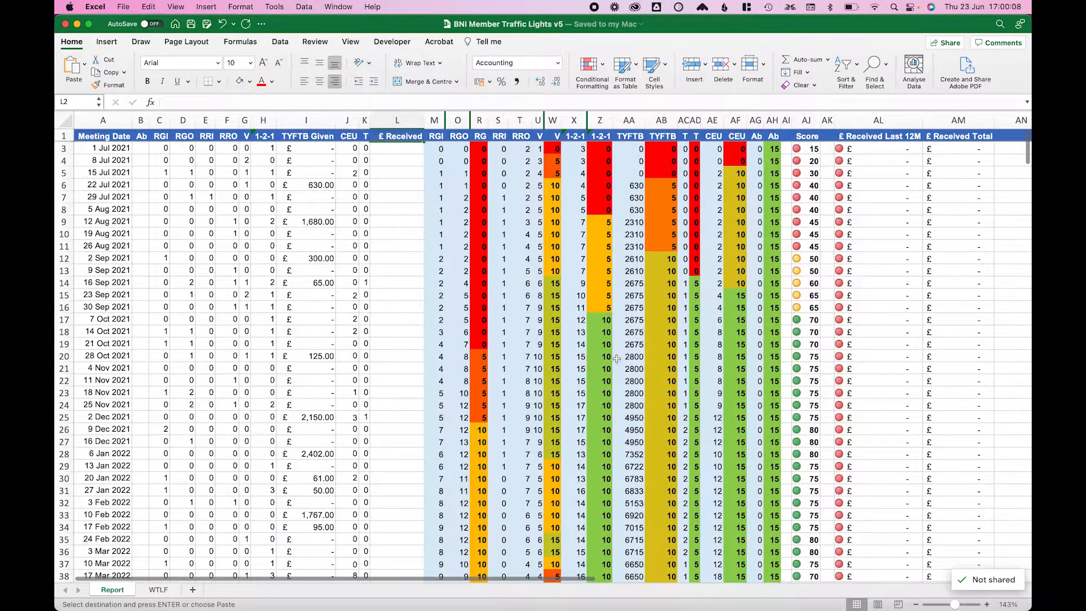
pyautogui.scroll(1, 617, 358)
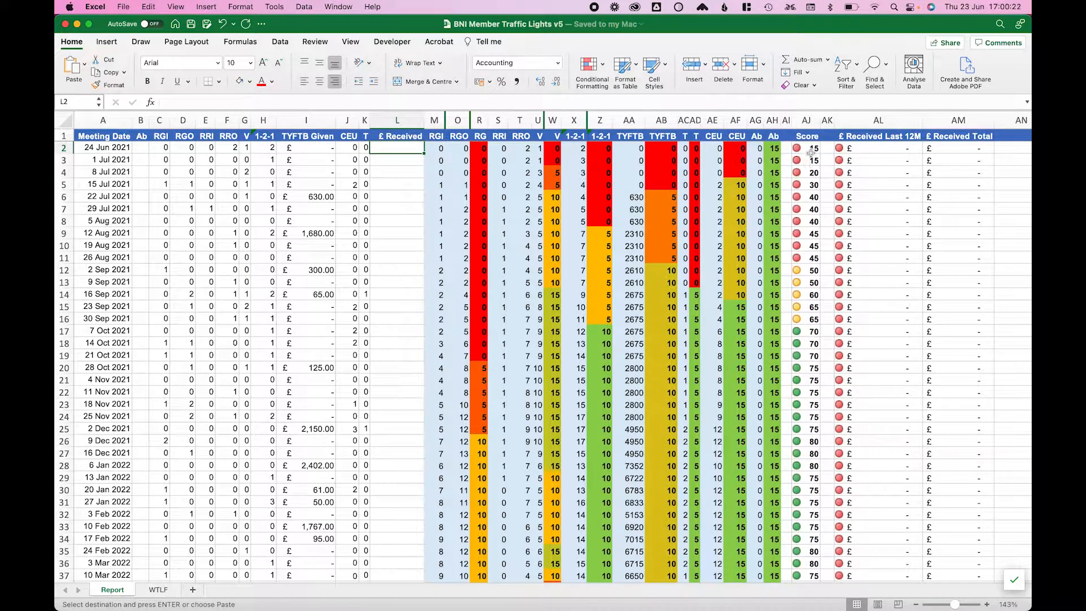
pyautogui.scroll(-5, 807, 335)
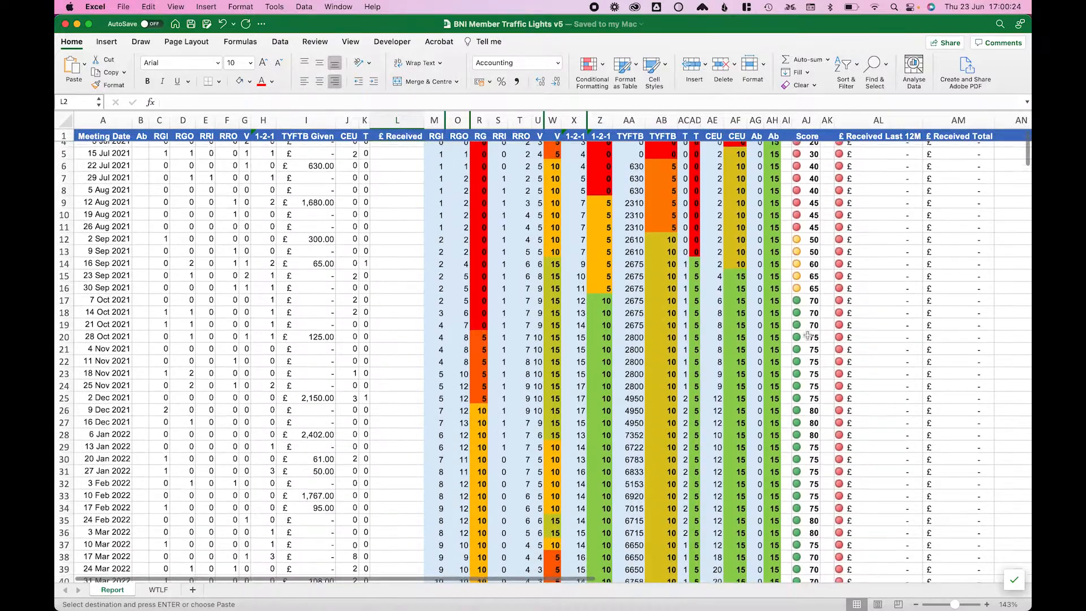
pyautogui.scroll(5, 807, 335)
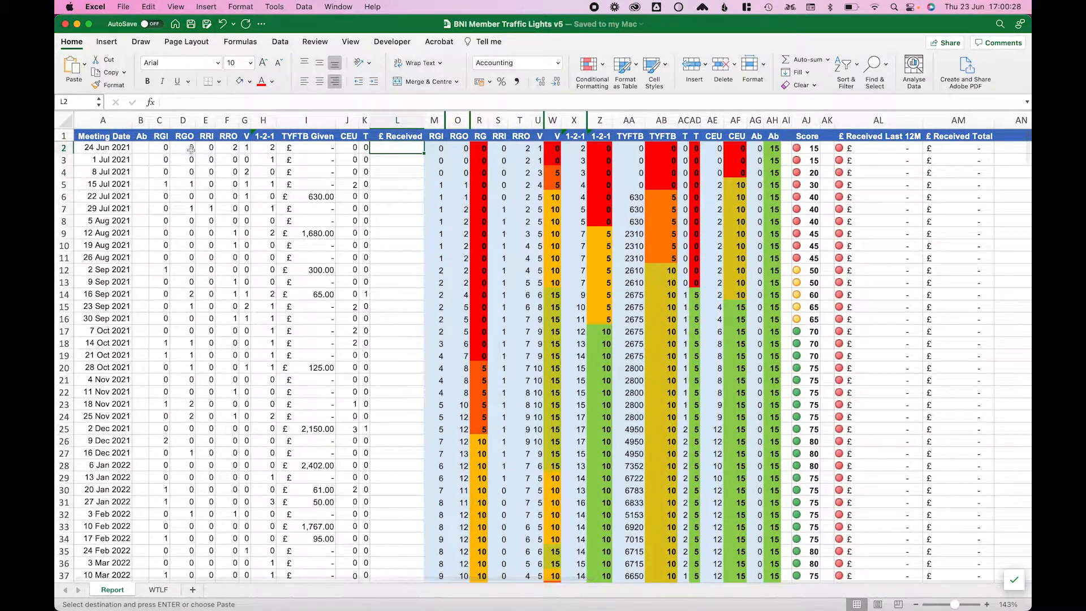
# Review how the category colours and overall score develop from June 2021 through the upcoming 2022 meetings in the v5 workbook.
pyautogui.scroll(-6, 588, 357)
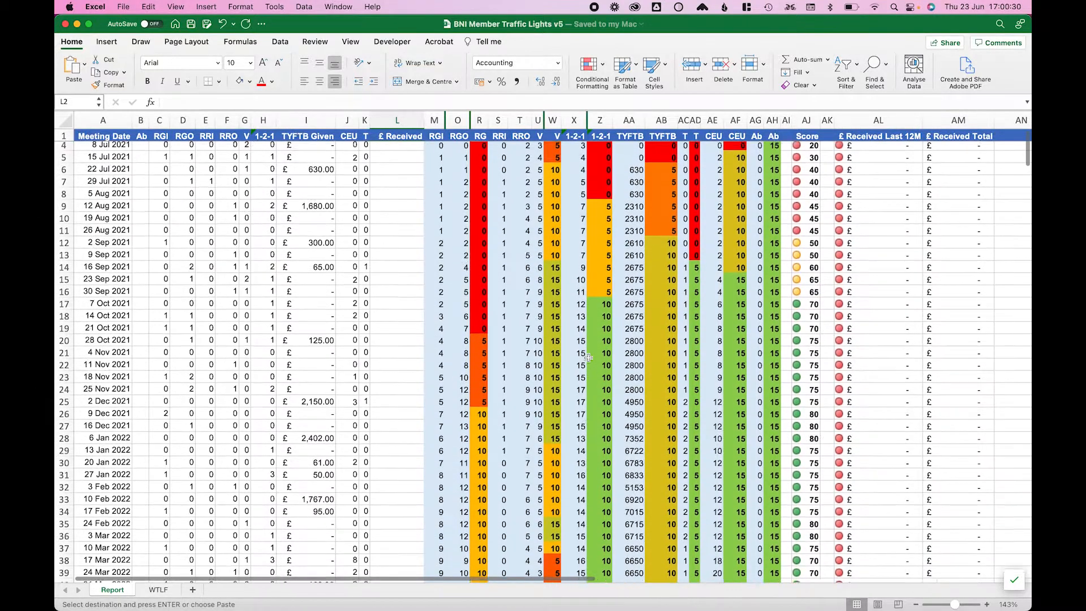
pyautogui.scroll(-4, 588, 357)
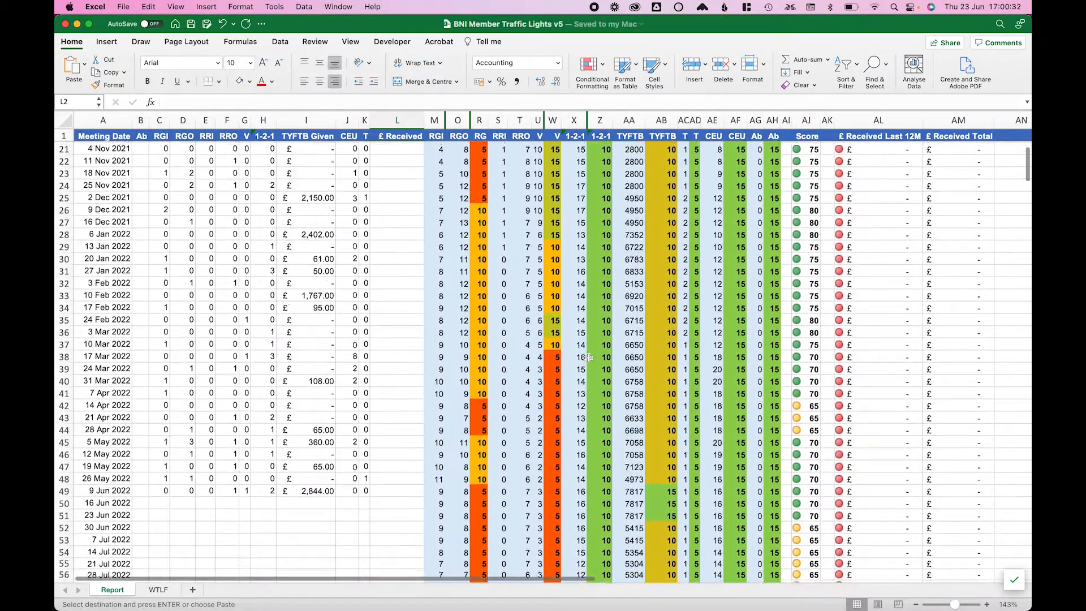
pyautogui.scroll(3, 588, 357)
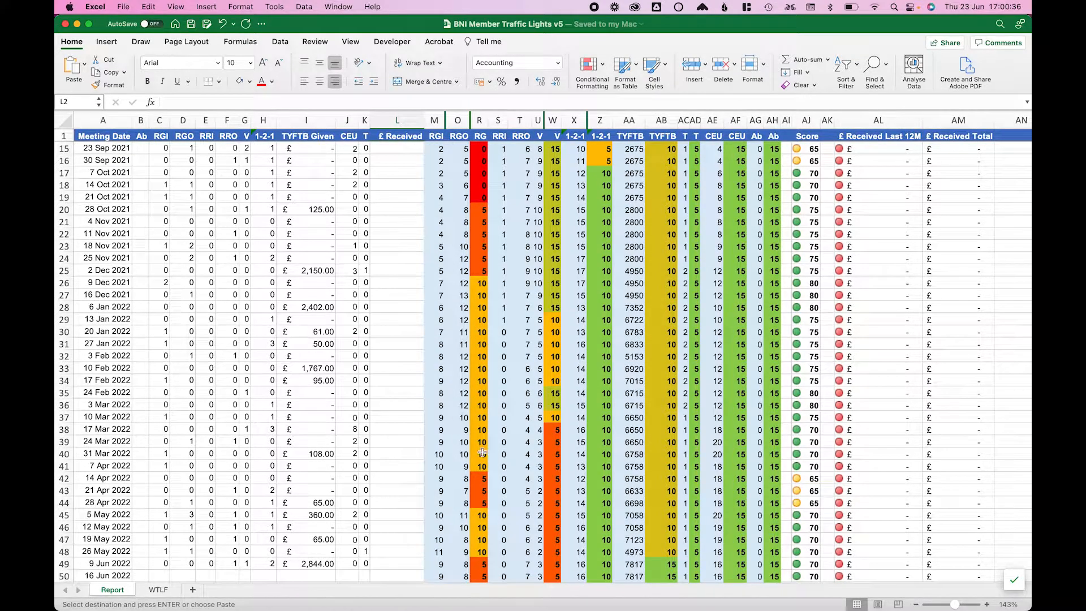
pyautogui.scroll(-1, 482, 452)
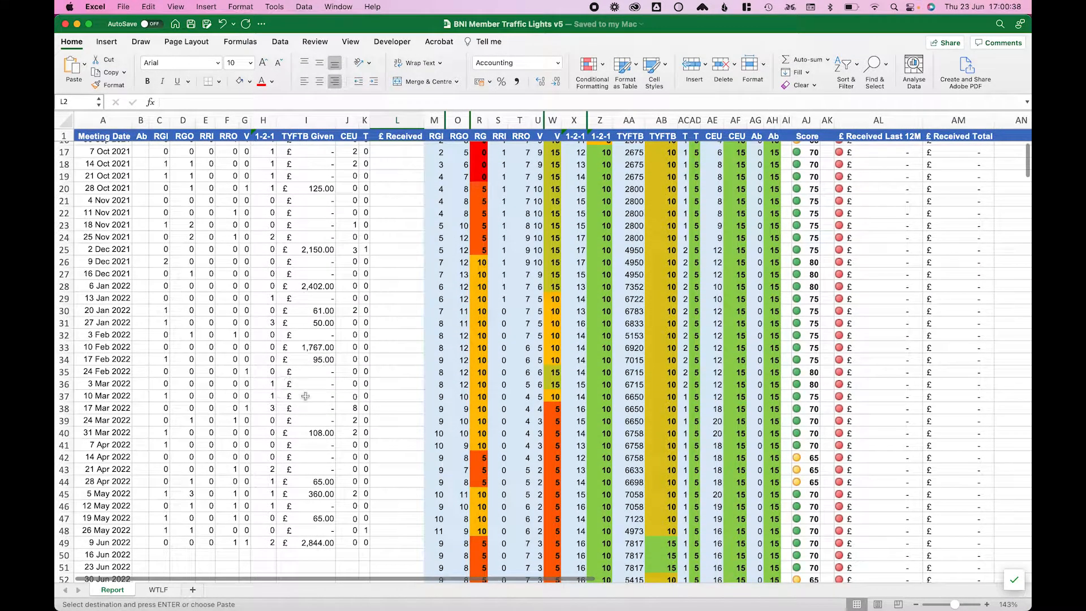
pyautogui.scroll(2, 419, 343)
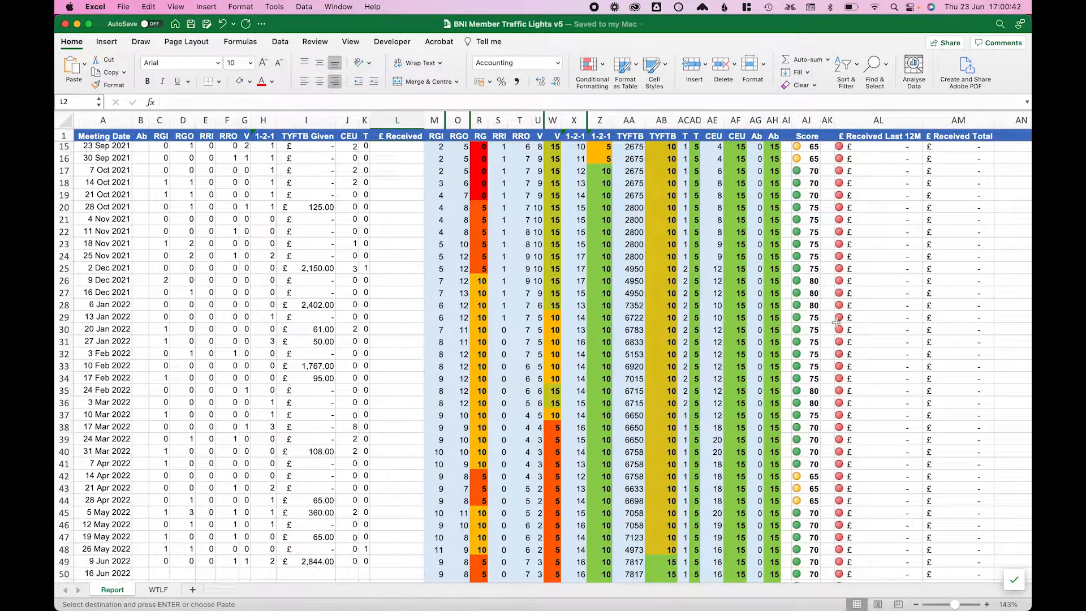
pyautogui.scroll(4, 798, 262)
pyautogui.scroll(-9, 797, 262)
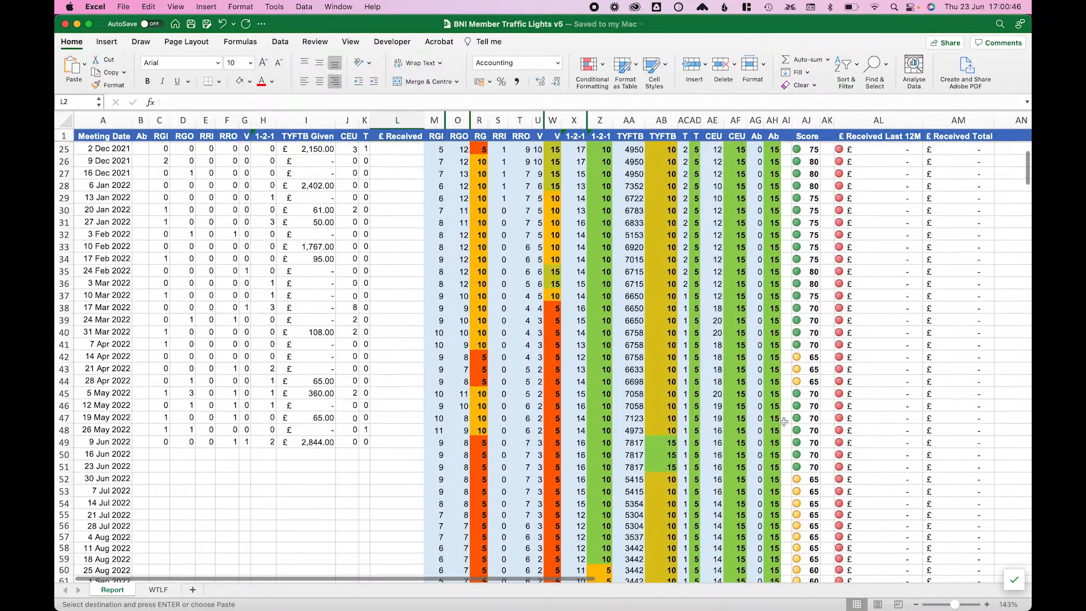
# Highlight the 9 Jun 2022 row and the 30 Jun 2022 row to compare their category points and scores.
pyautogui.moveTo(61, 447); pyautogui.dragTo(62, 446)
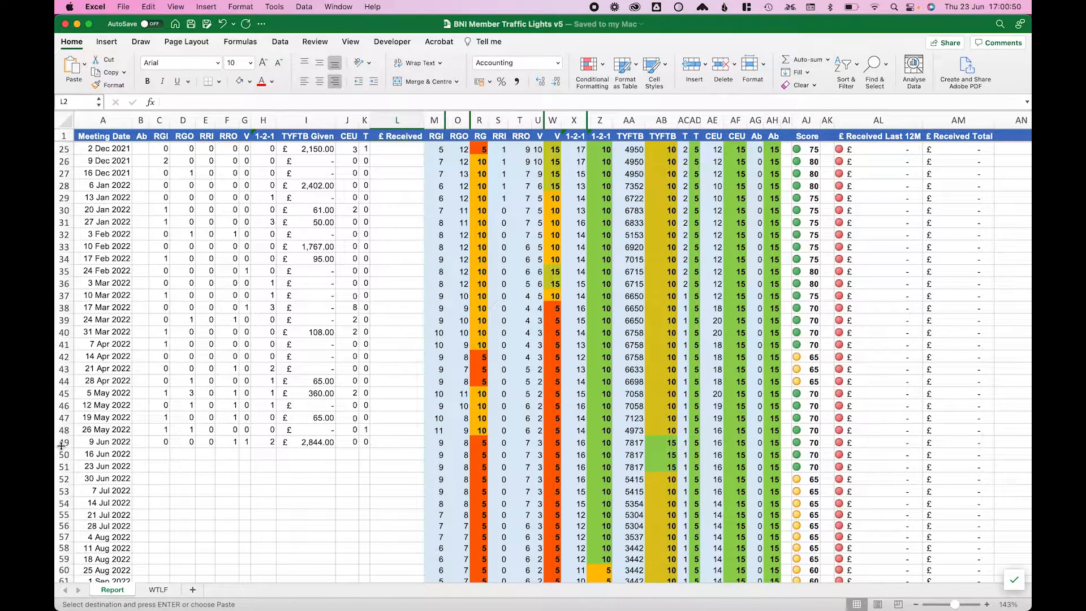
pyautogui.click(64, 442)
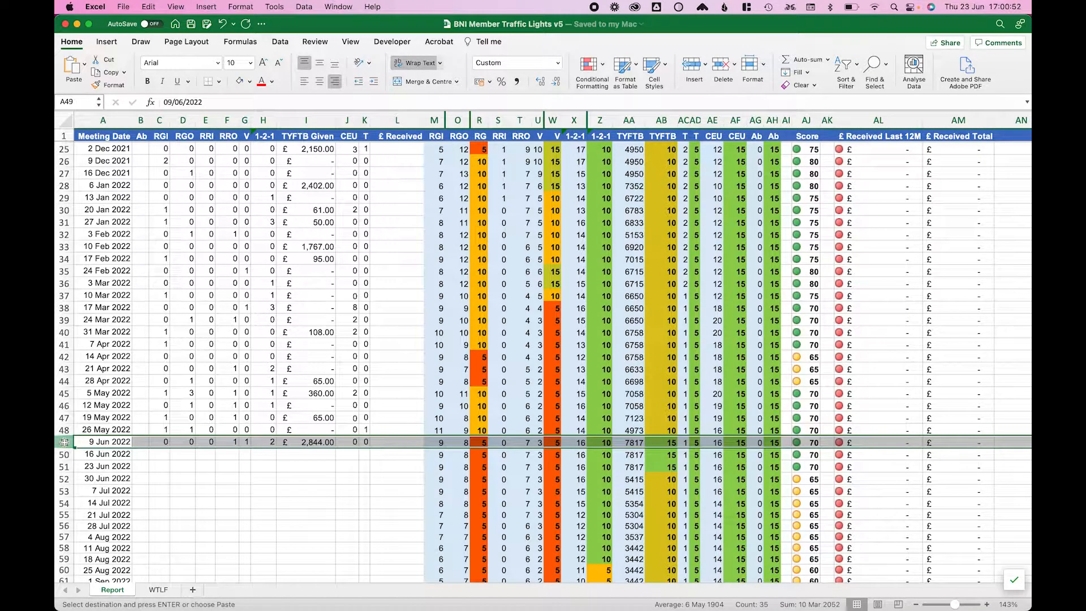
pyautogui.click(66, 479)
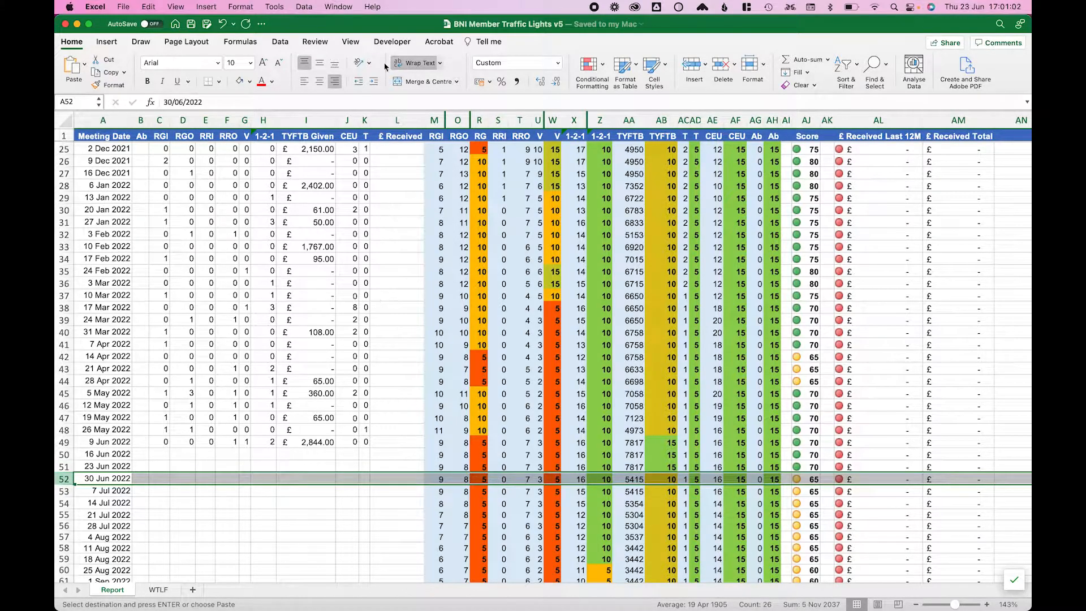
# Switch to the BNI Member Traffic Lights v4 workbook and highlight the 30 Jun 2022 row to read its projected score.
pyautogui.click(341, 8)
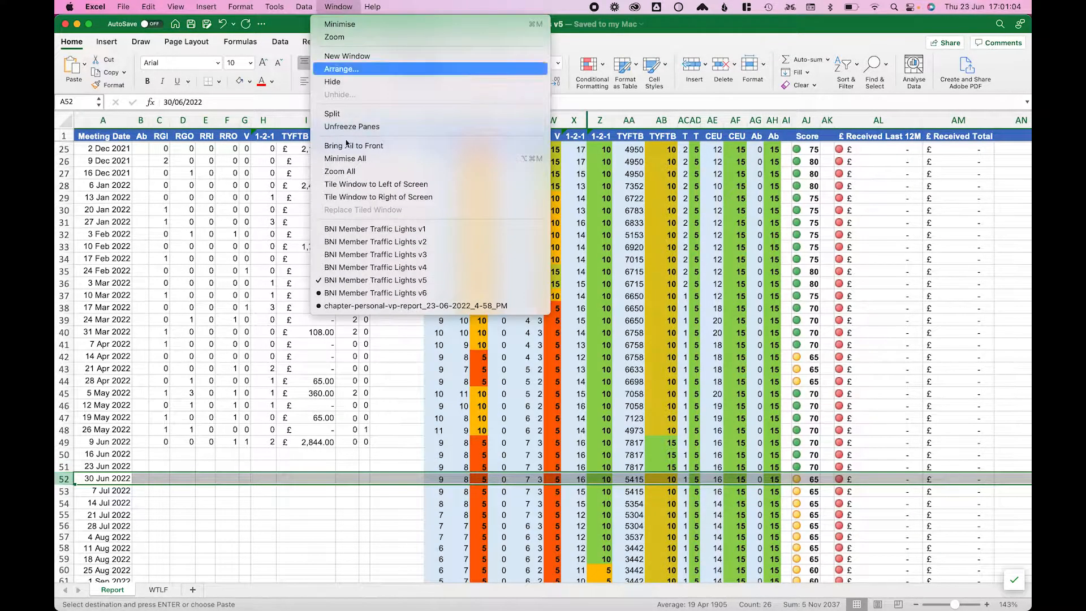
pyautogui.click(346, 268)
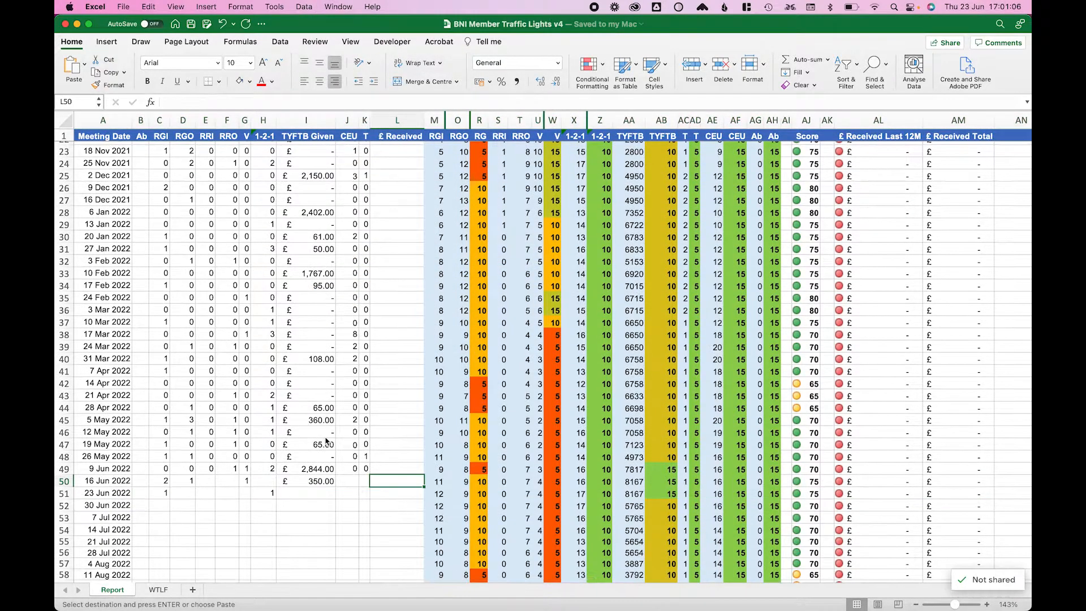
pyautogui.scroll(-1, 326, 441)
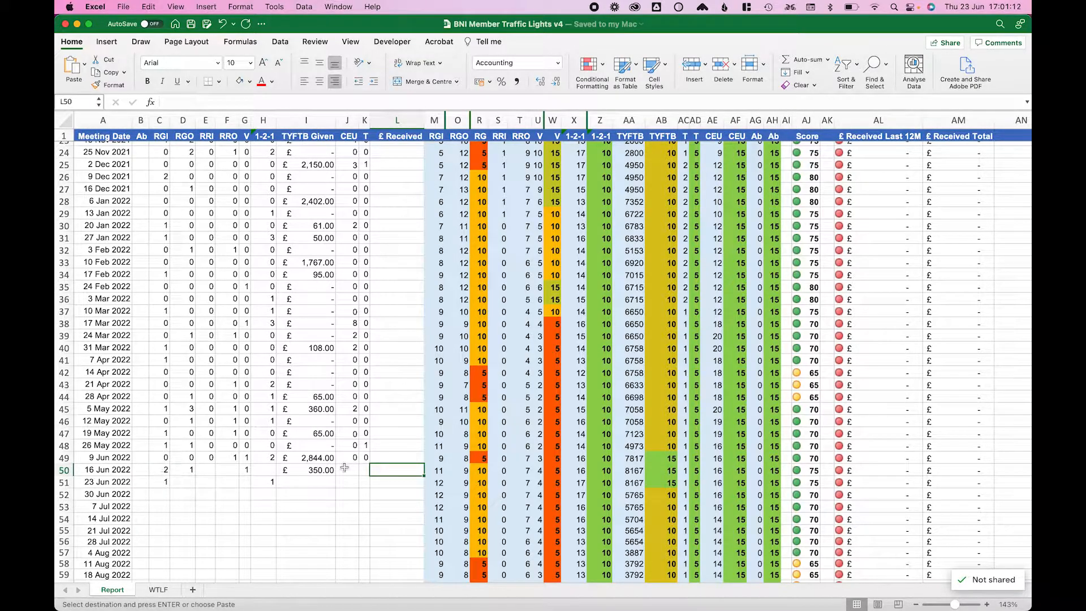
pyautogui.click(63, 495)
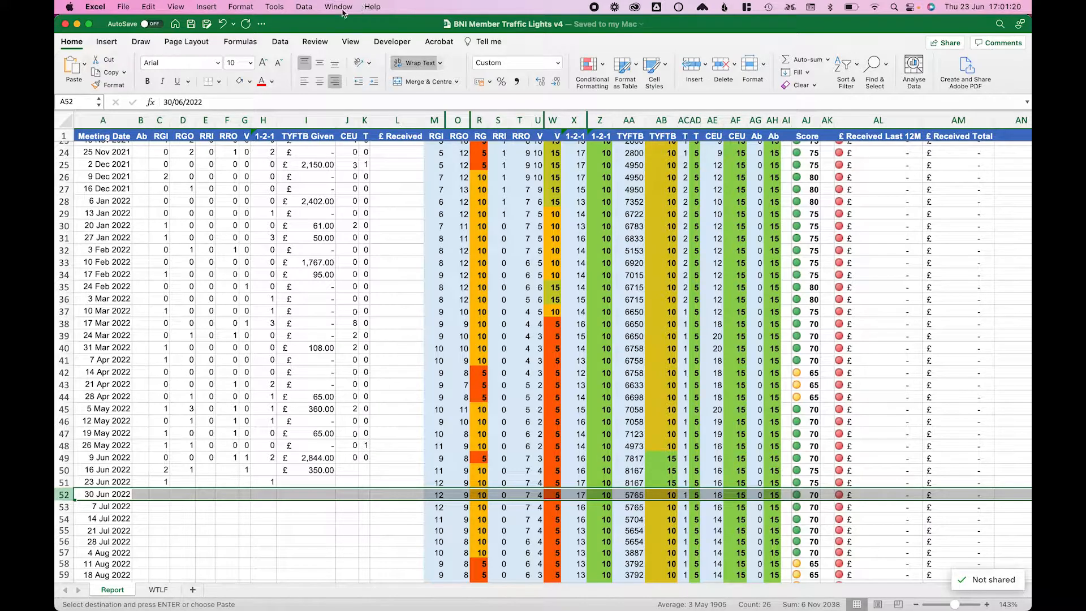
# Check the projected scores further ahead by highlighting the 28 Jul 2022 row and the 25 Aug 2022 row.
pyautogui.scroll(-2, 387, 365)
pyautogui.scroll(-5, 387, 364)
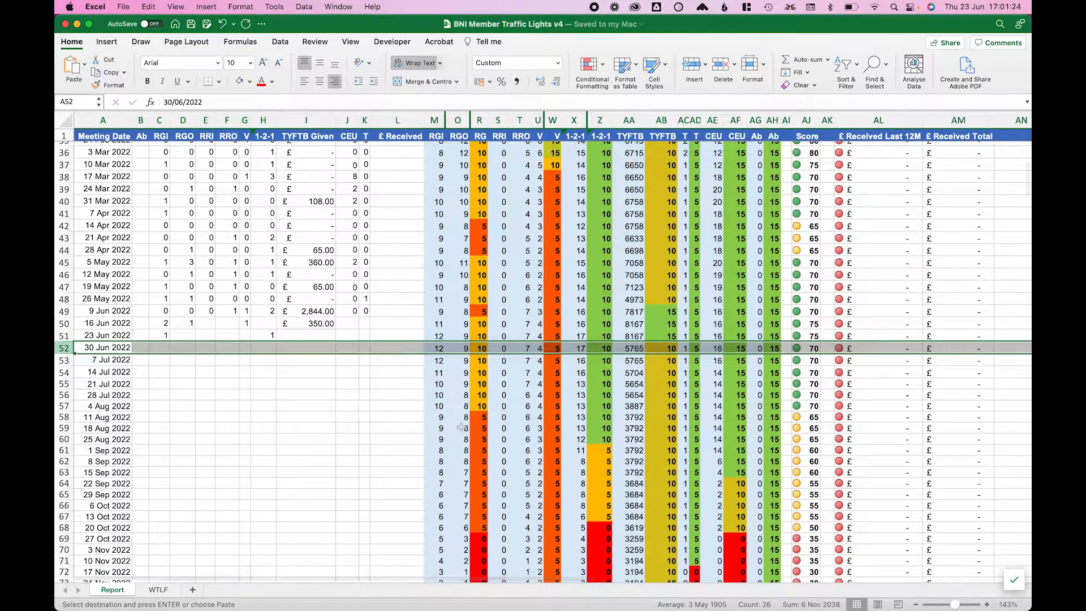
pyautogui.click(63, 396)
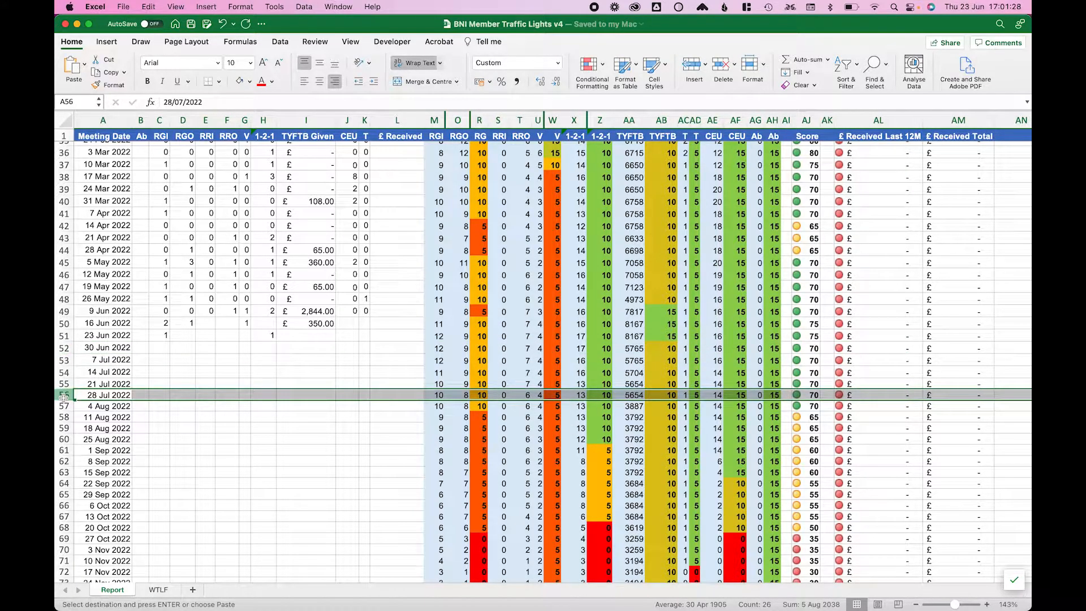
pyautogui.click(64, 439)
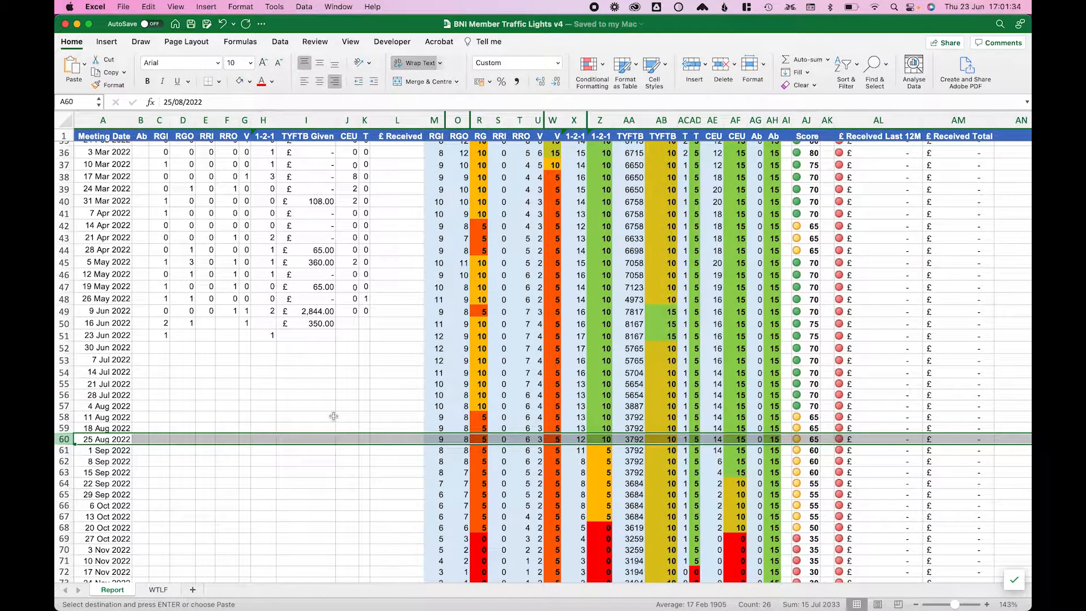
# Switch to the BNI Member Traffic Lights v3 workbook and examine the planned activity entered for the upcoming meetings.
pyautogui.click(339, 7)
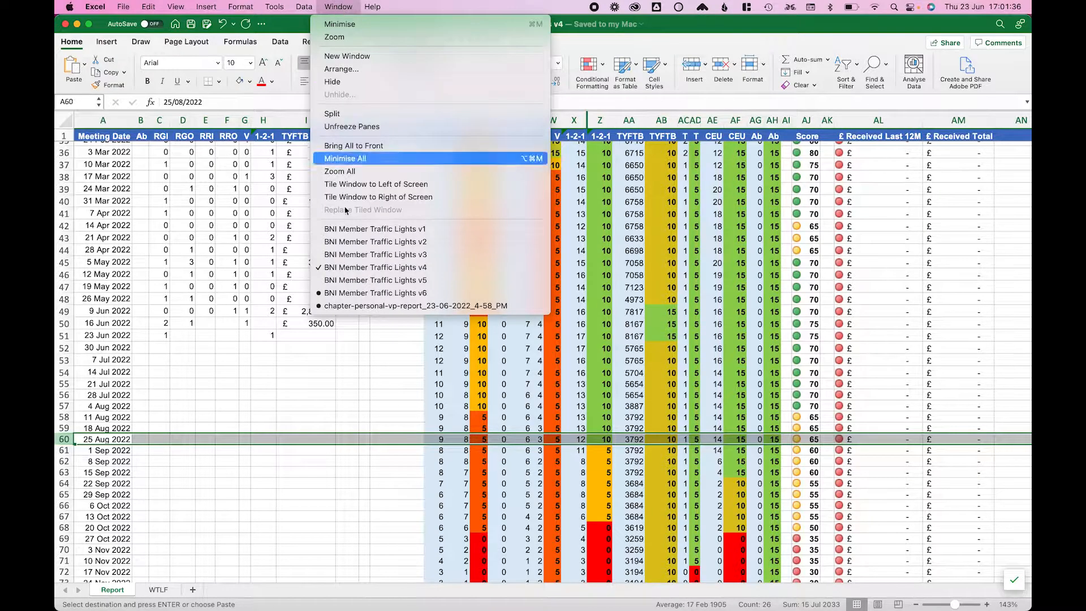
pyautogui.click(354, 254)
pyautogui.scroll(1, 314, 445)
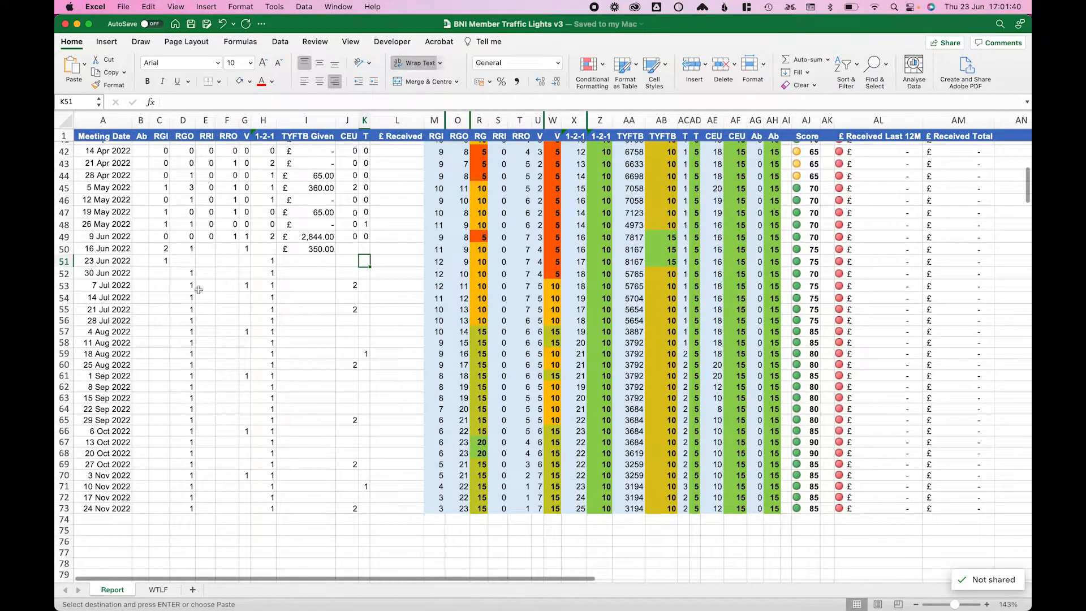
pyautogui.scroll(1, 209, 431)
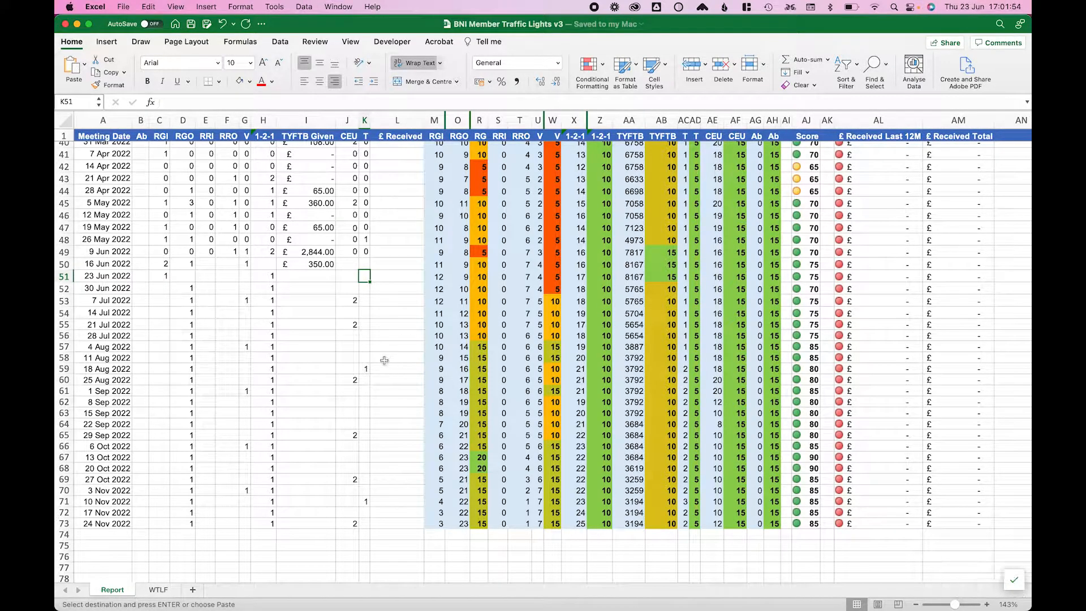
# Inspect the planned CEU entries in J53, J55, J60, J65, J69 and J73 one after another.
pyautogui.click(346, 302)
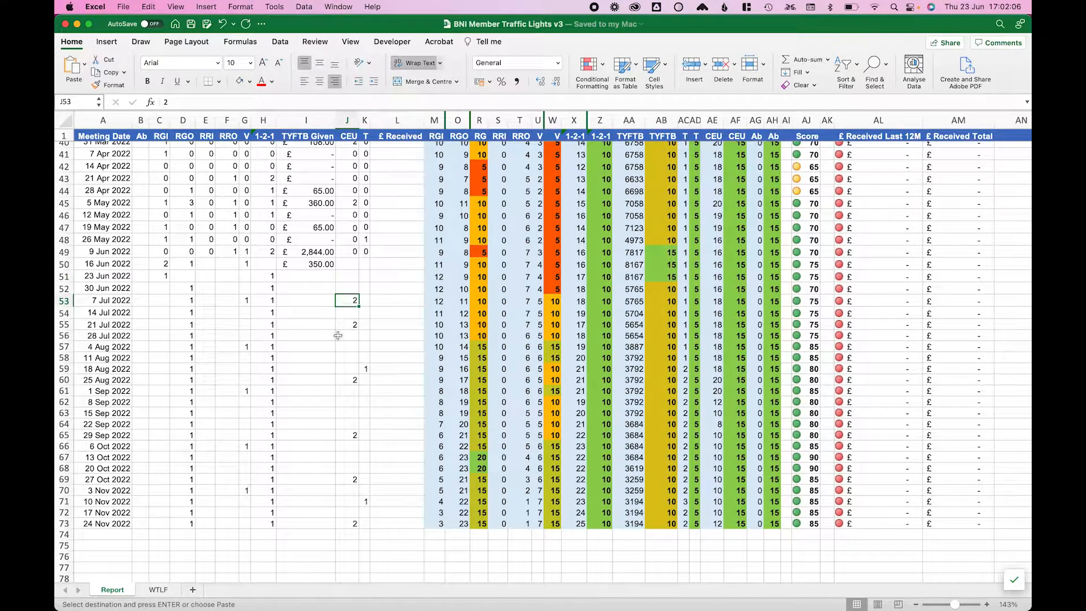
pyautogui.click(350, 325)
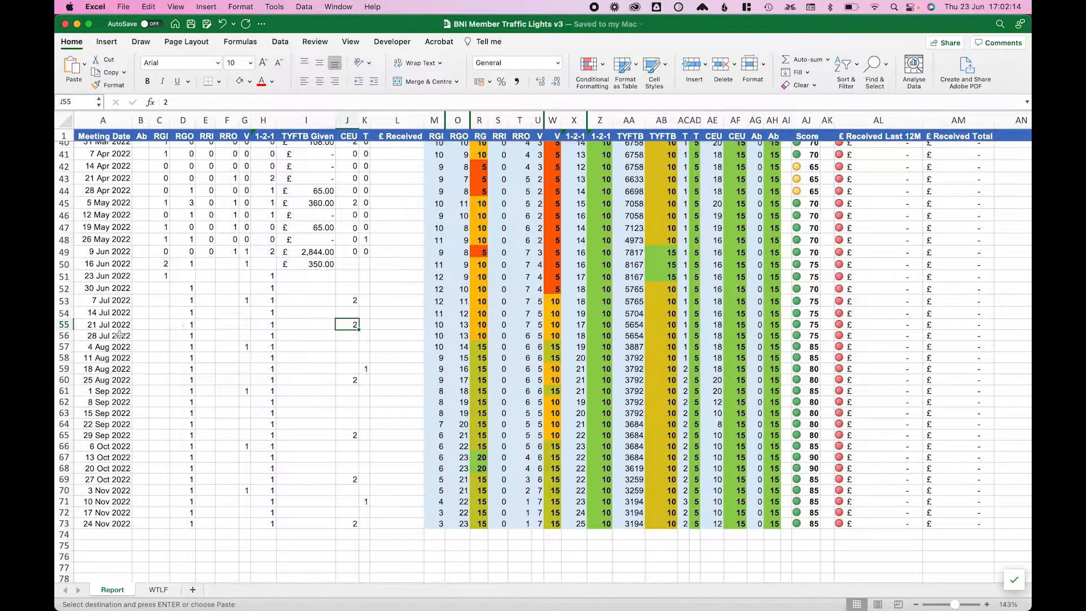
pyautogui.click(350, 380)
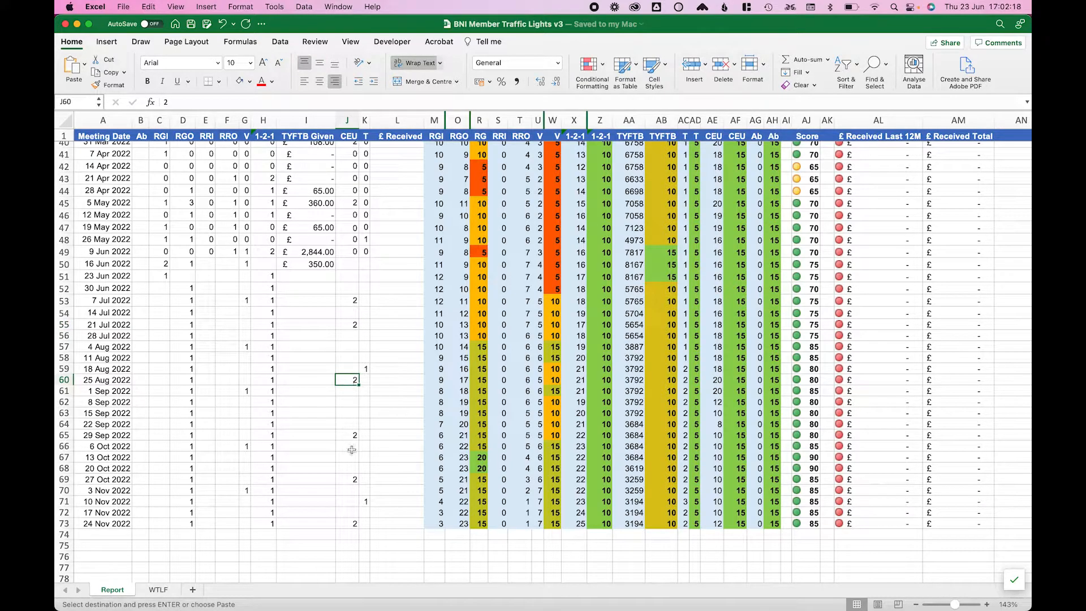
pyautogui.click(353, 437)
pyautogui.click(351, 479)
pyautogui.click(350, 525)
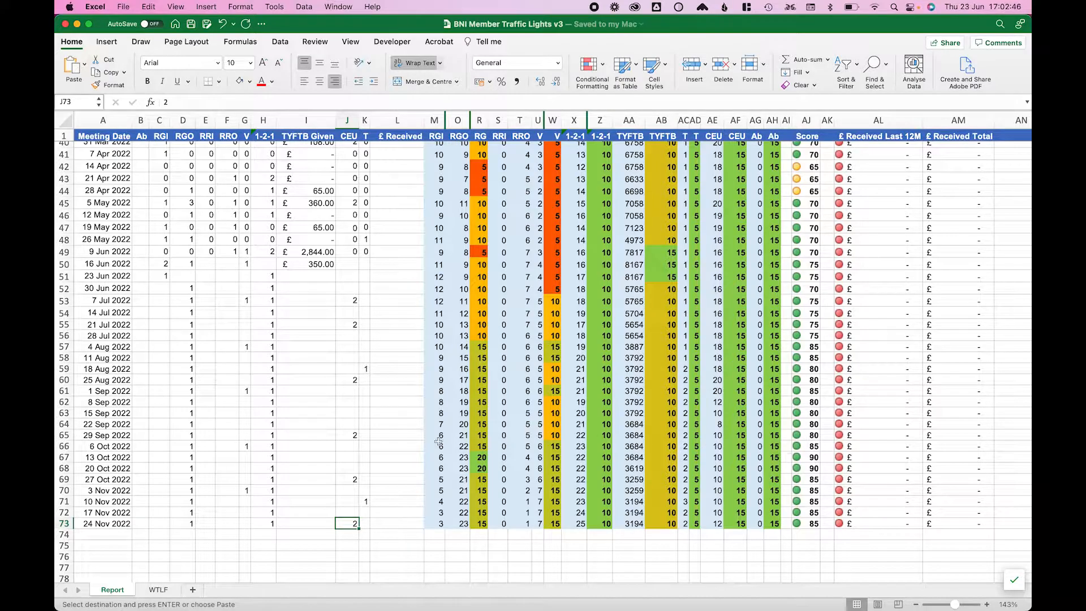
# Compare the past and planned weeks in the v3 workbook and highlight the 23 Jun 2022 row as the dividing point.
pyautogui.scroll(5, 438, 441)
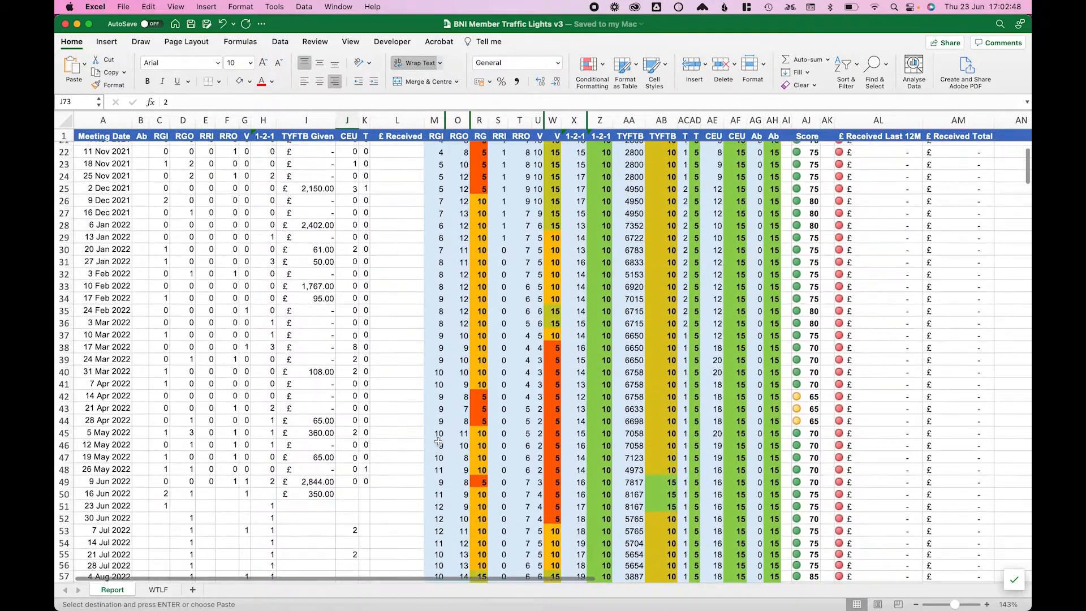
pyautogui.scroll(-5, 438, 441)
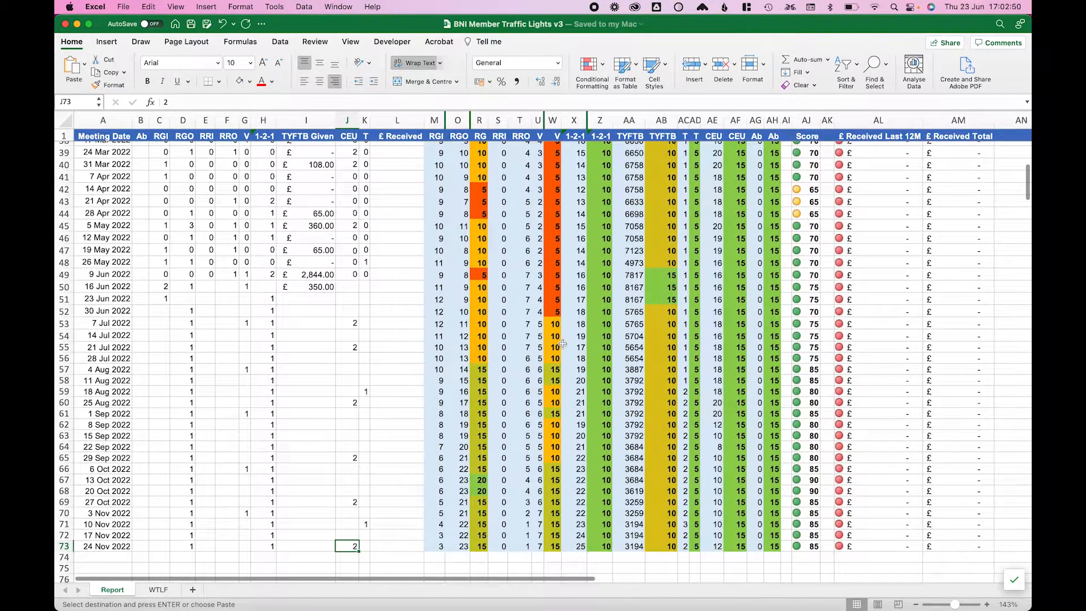
pyautogui.scroll(3, 560, 338)
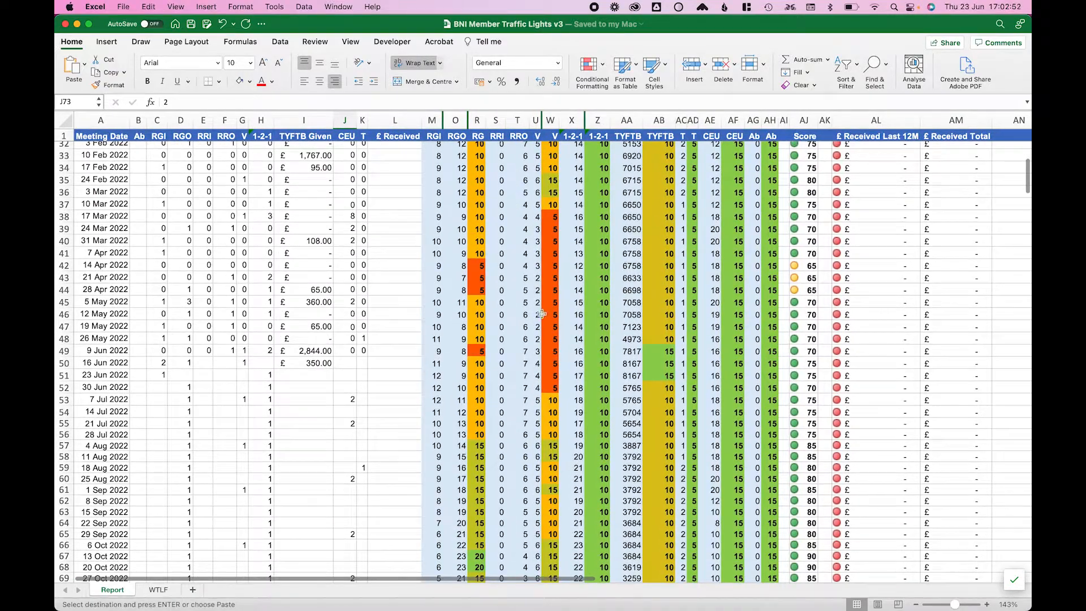
pyautogui.click(61, 376)
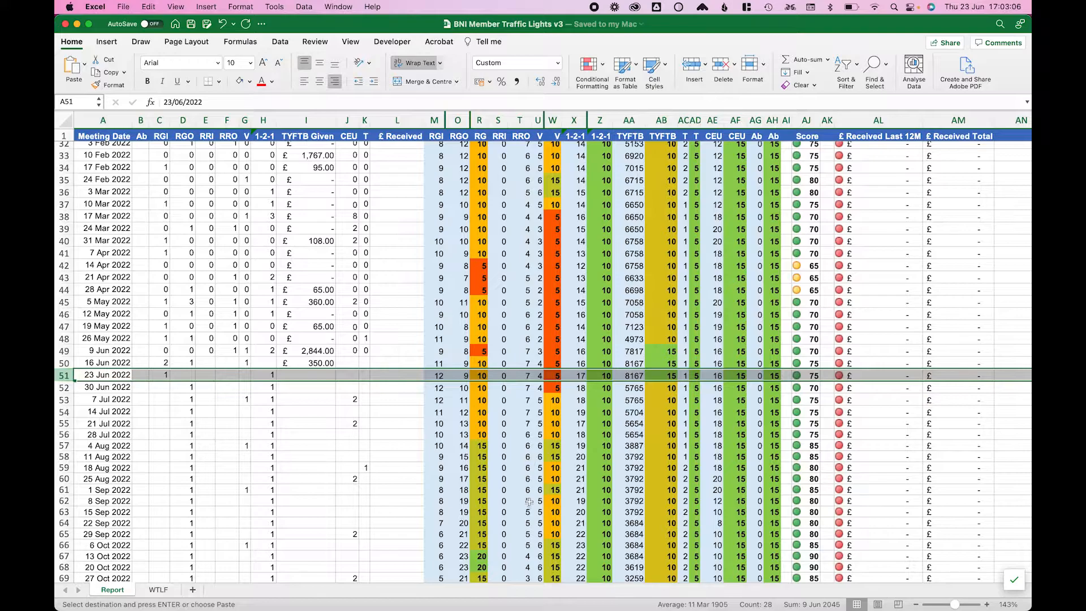
# Examine the referral, visitor and overall scores before and after 23 Jun 2022, ending at the first meeting row.
pyautogui.scroll(-5, 529, 497)
pyautogui.scroll(3, 529, 497)
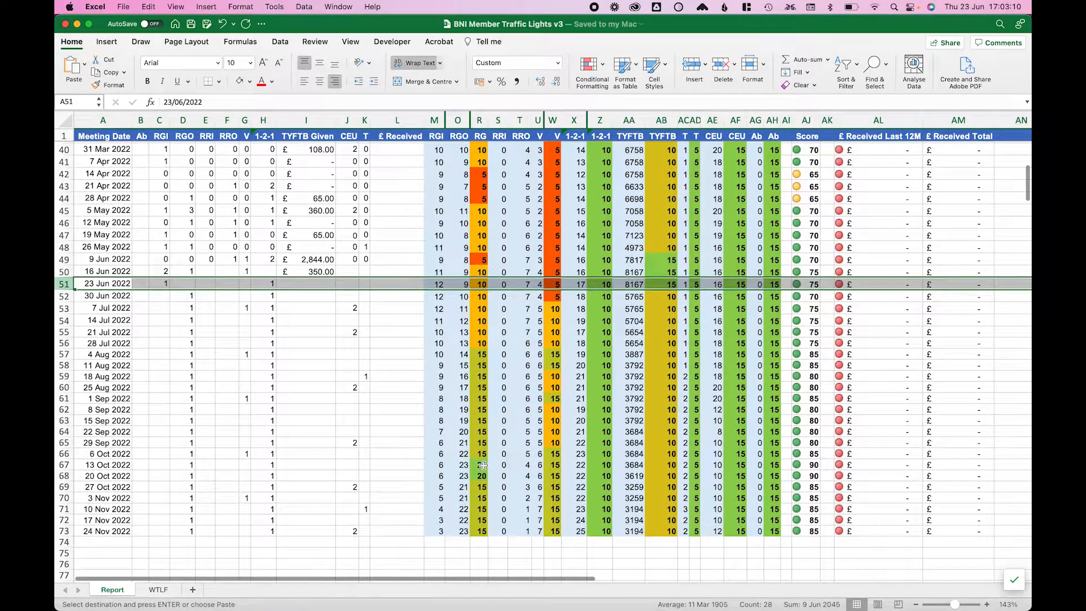
pyautogui.scroll(3, 479, 374)
pyautogui.scroll(10, 478, 374)
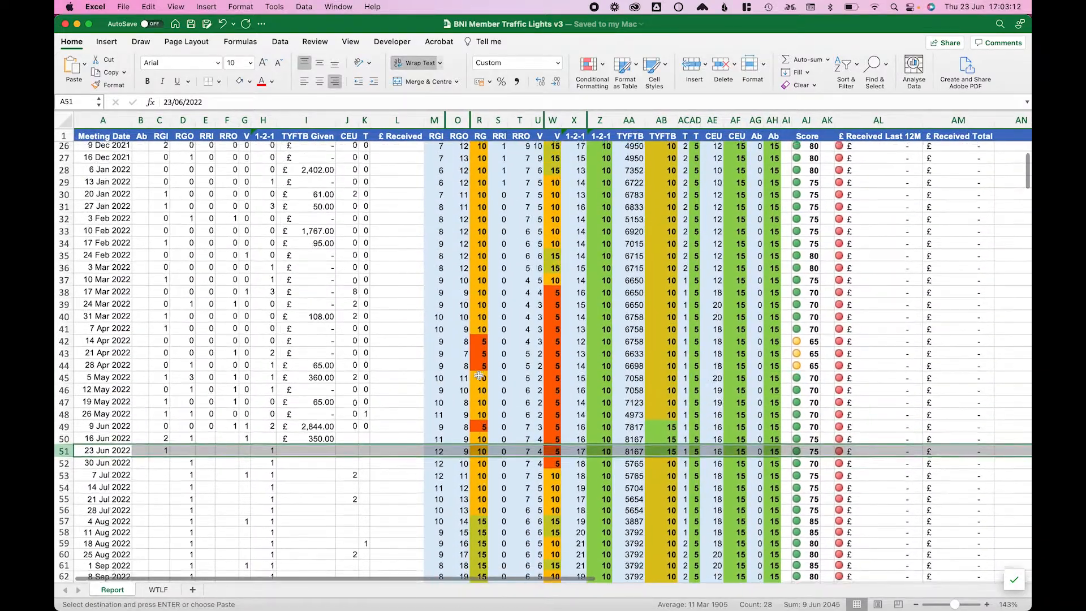
pyautogui.scroll(-10, 478, 374)
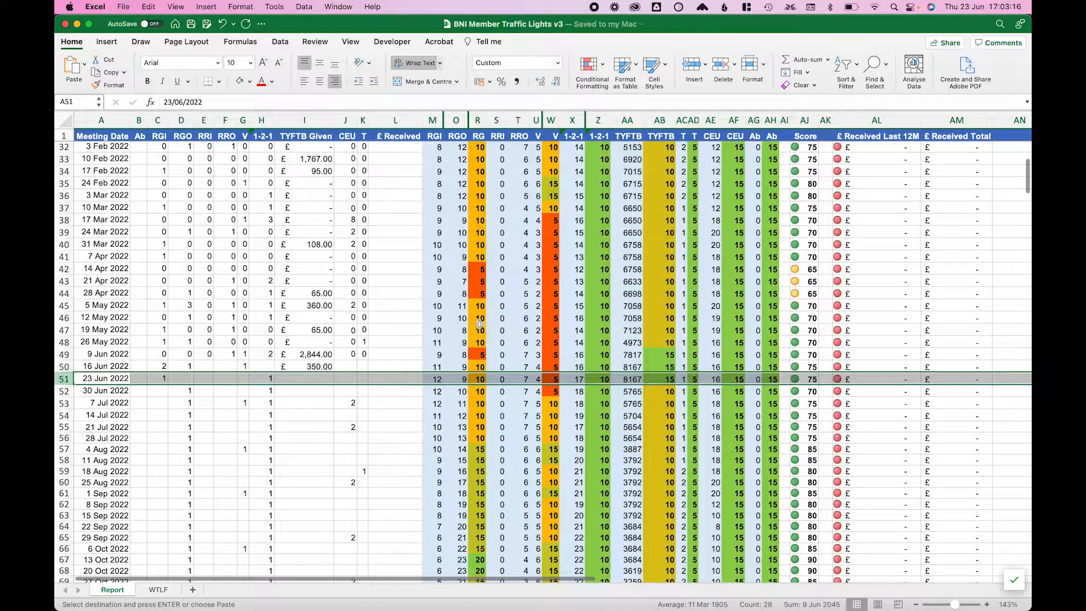
pyautogui.scroll(-1, 199, 474)
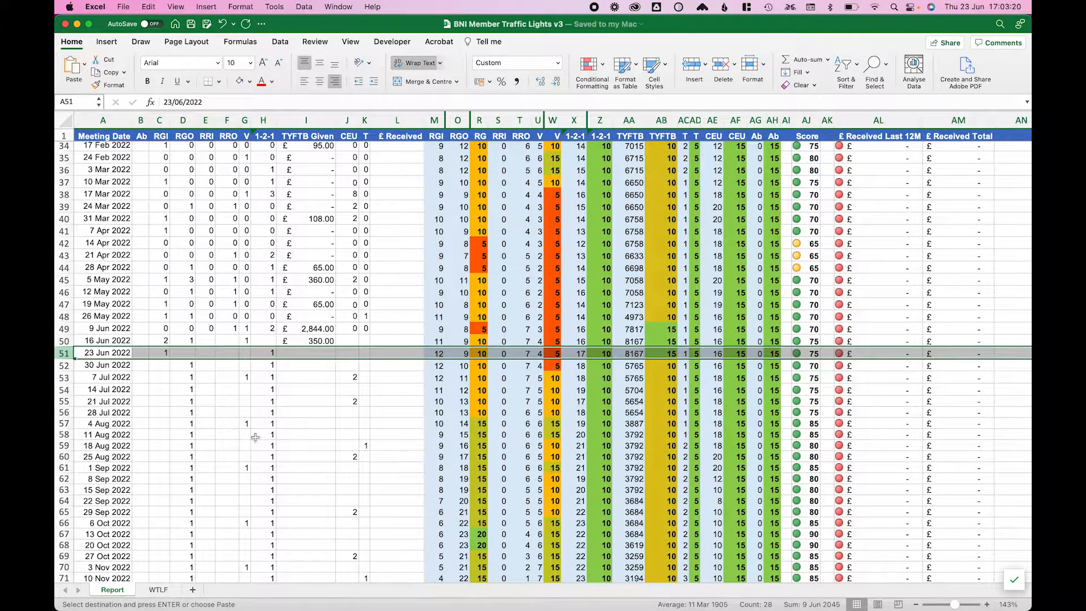
pyautogui.scroll(1, 263, 436)
pyautogui.scroll(1, 263, 435)
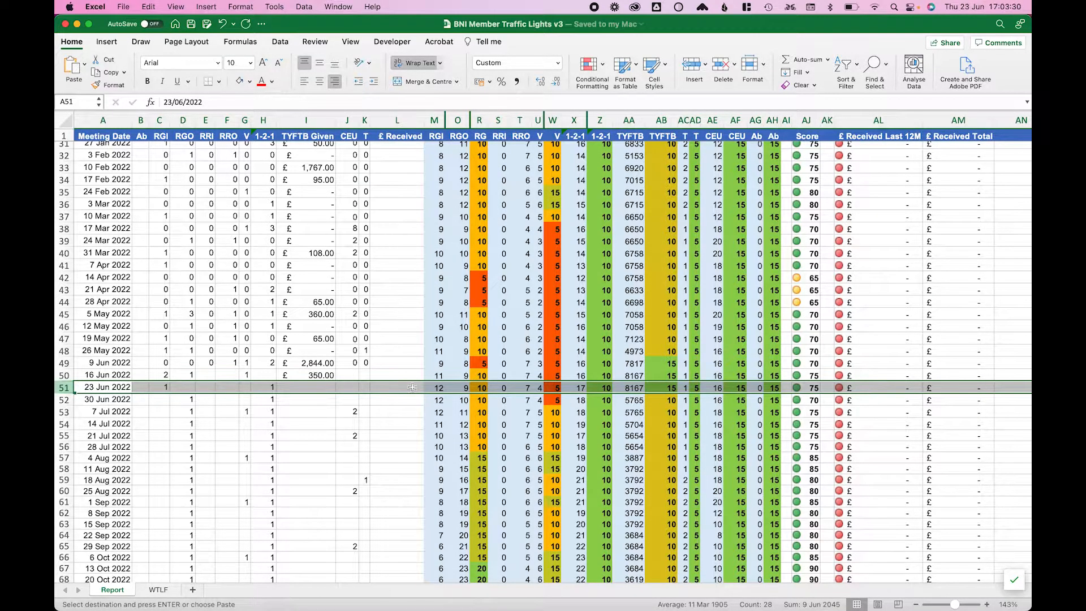
pyautogui.scroll(10, 413, 387)
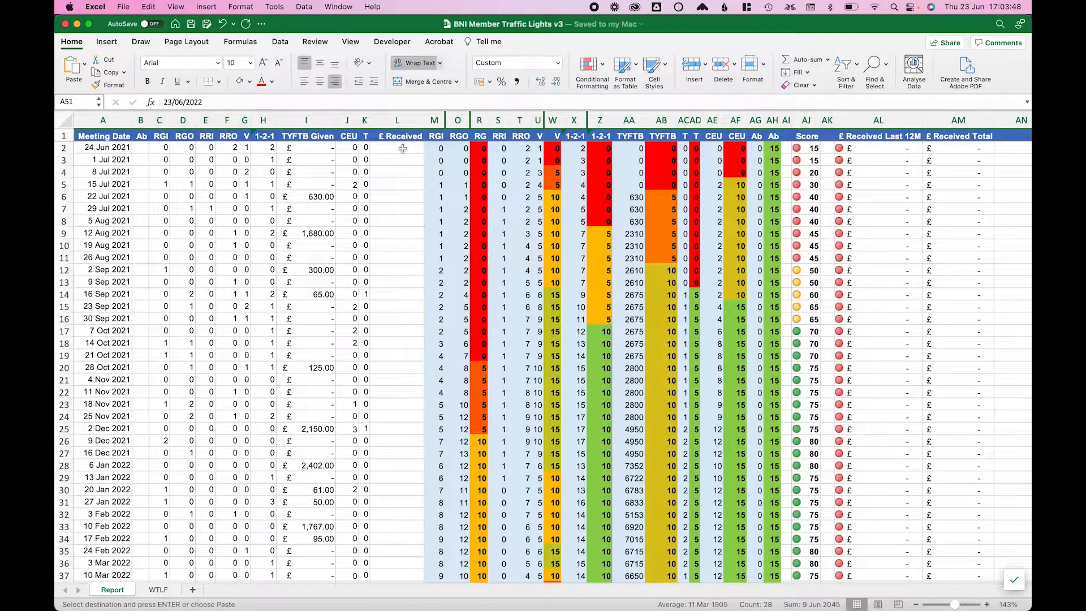
# Switch to the BNI Member Traffic Lights v2 workbook to view its £ Received figures and totals.
pyautogui.click(345, 7)
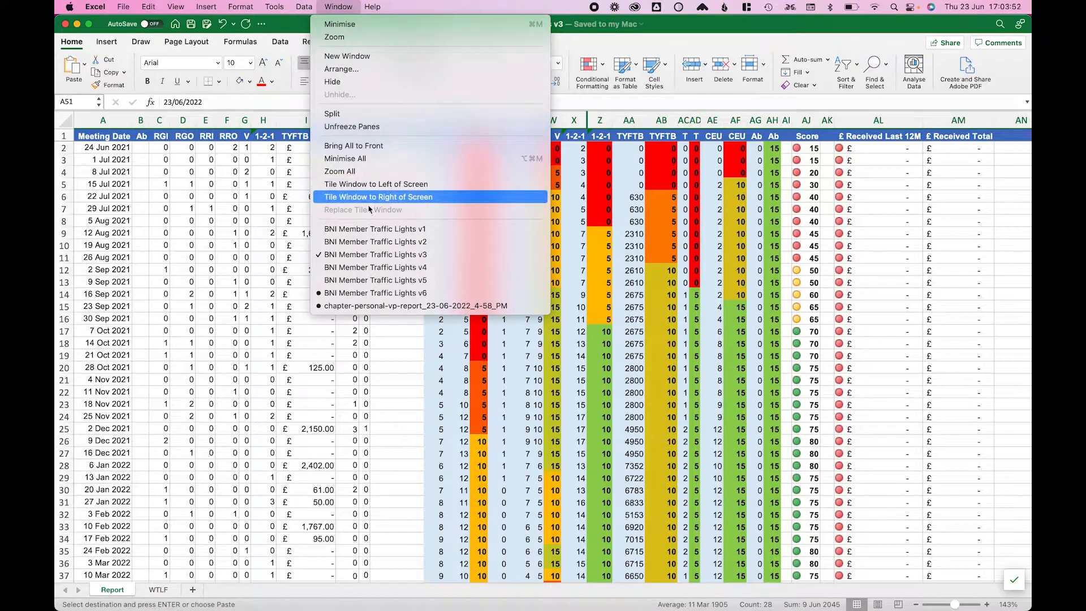
pyautogui.click(371, 241)
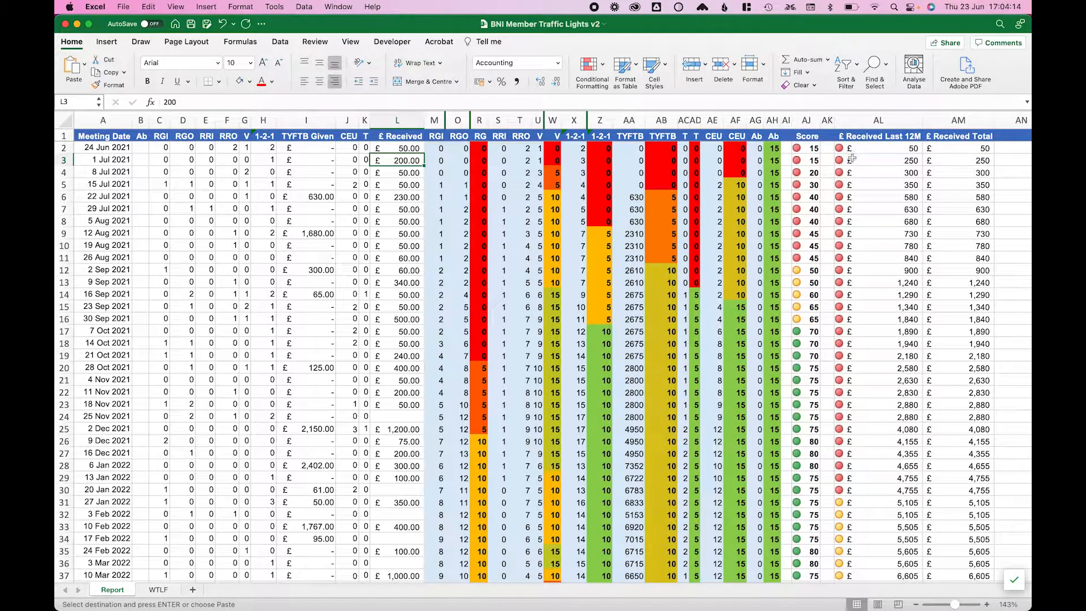
# Examine the £ Received Last 12M and £ Received Total columns from the first meeting through the planned weeks to 24 Nov 2022.
pyautogui.scroll(-10, 851, 509)
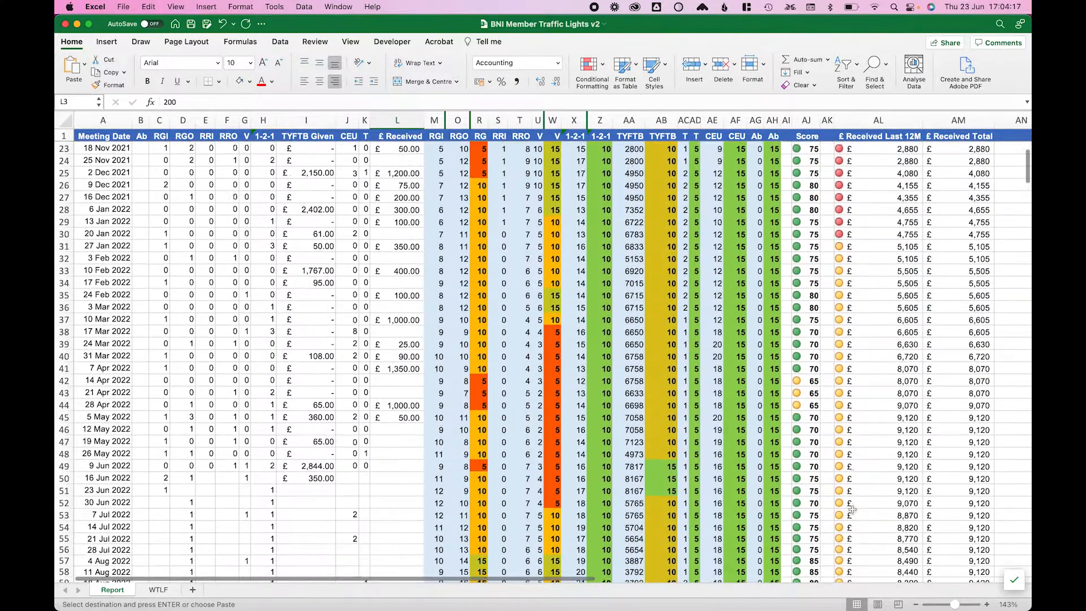
pyautogui.scroll(-4, 852, 509)
pyautogui.scroll(3, 853, 486)
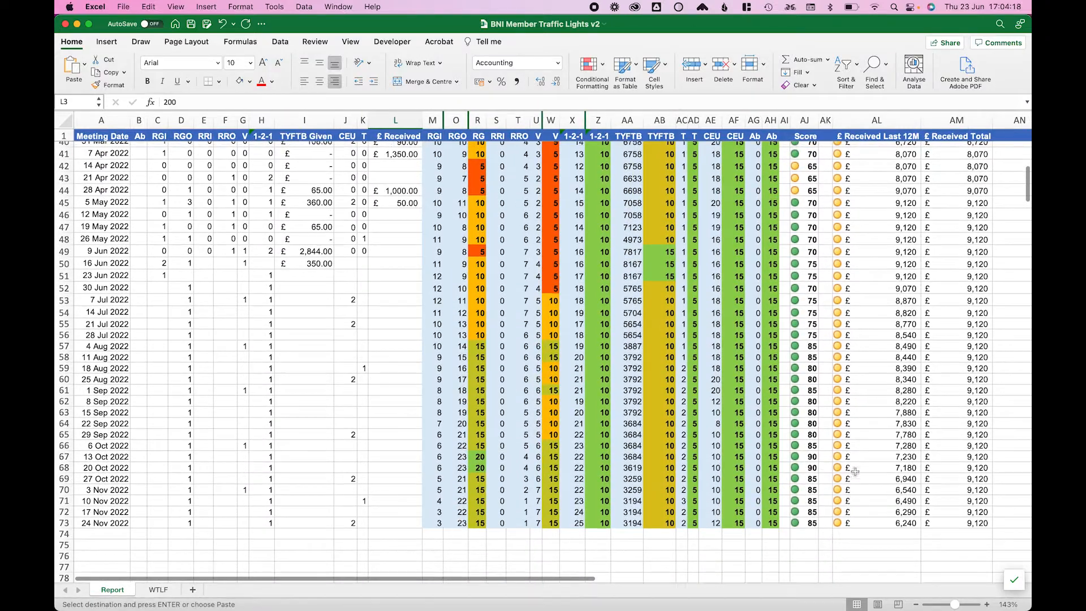
pyautogui.scroll(11, 857, 465)
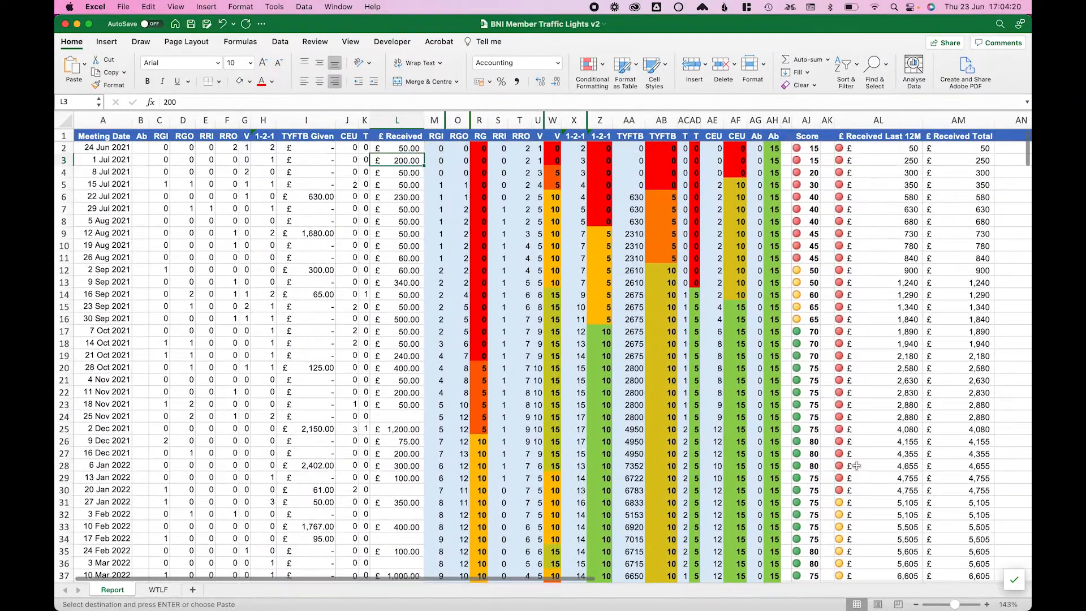
# Inspect the icon set thresholds in the conditional formatting rule for the £ Received Last 12M cells, leaving the rule unaltered.
pyautogui.click(867, 147)
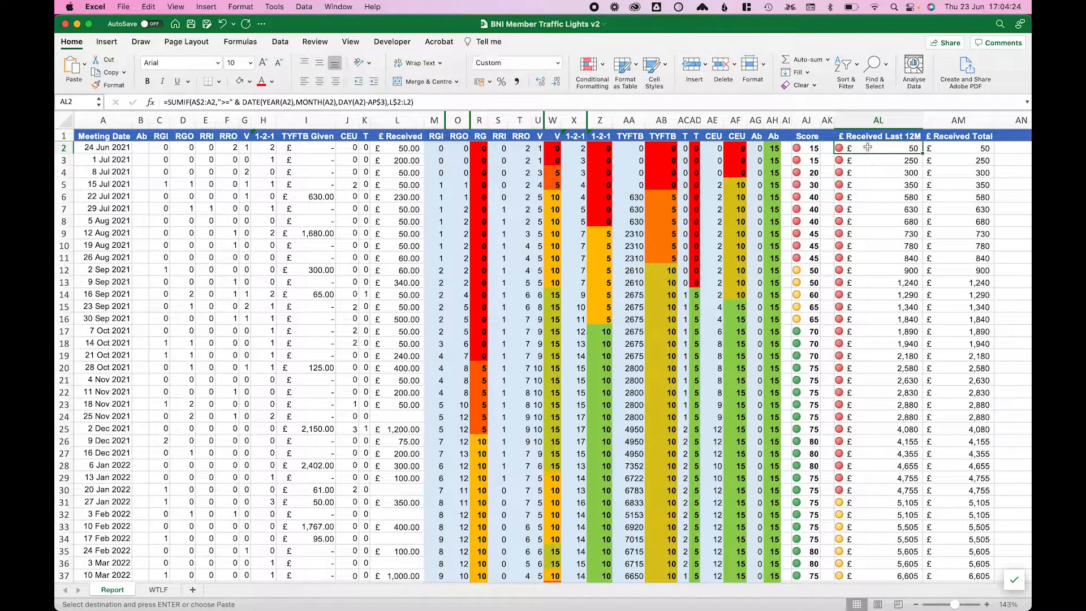
pyautogui.press('super+shift+Down')
pyautogui.scroll(10, 754, 322)
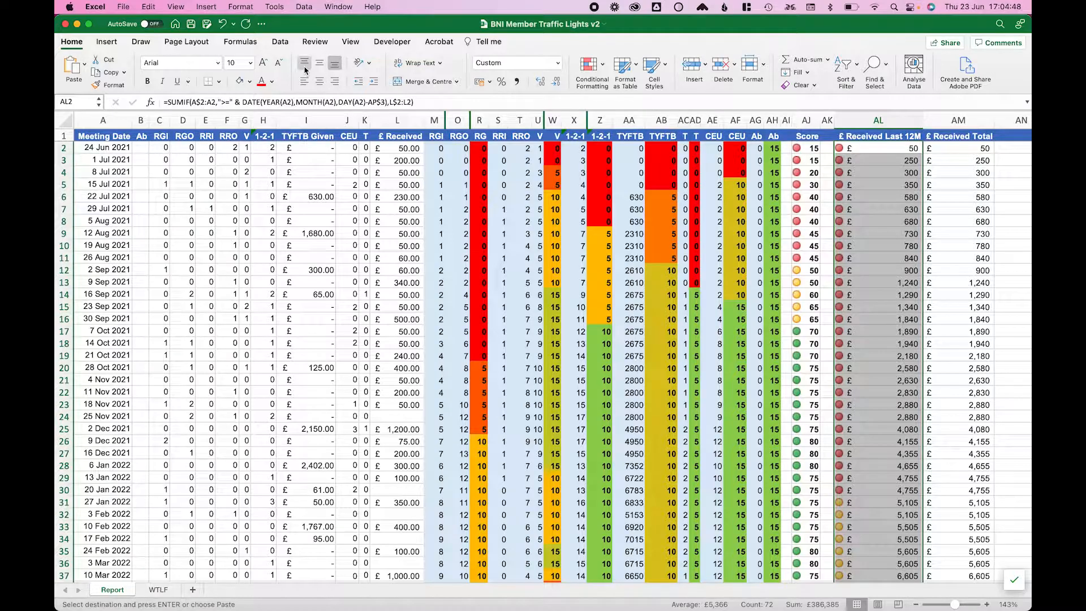
pyautogui.click(247, 7)
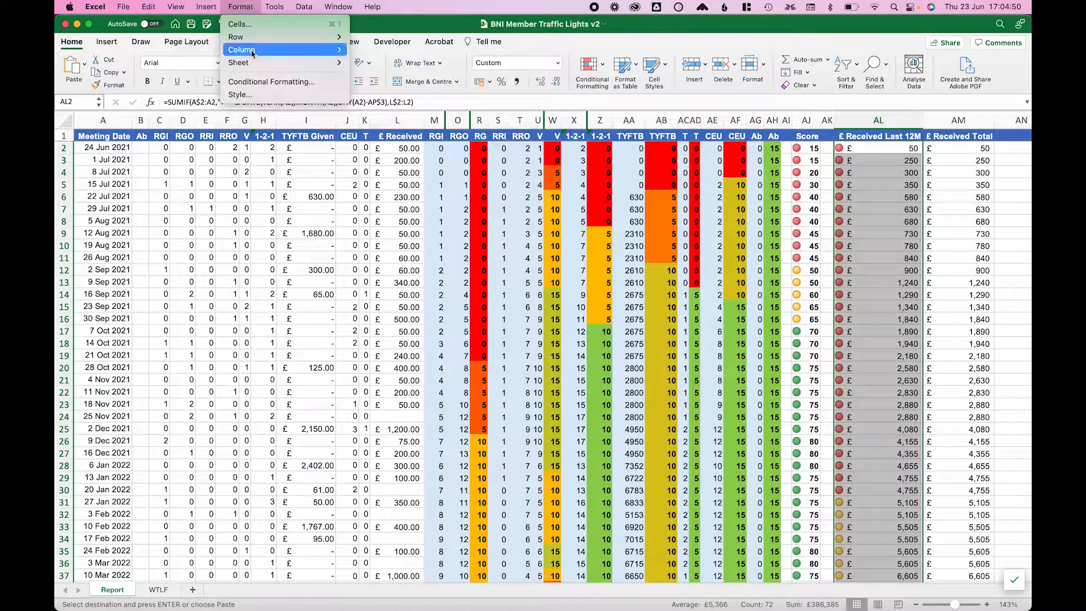
pyautogui.click(263, 82)
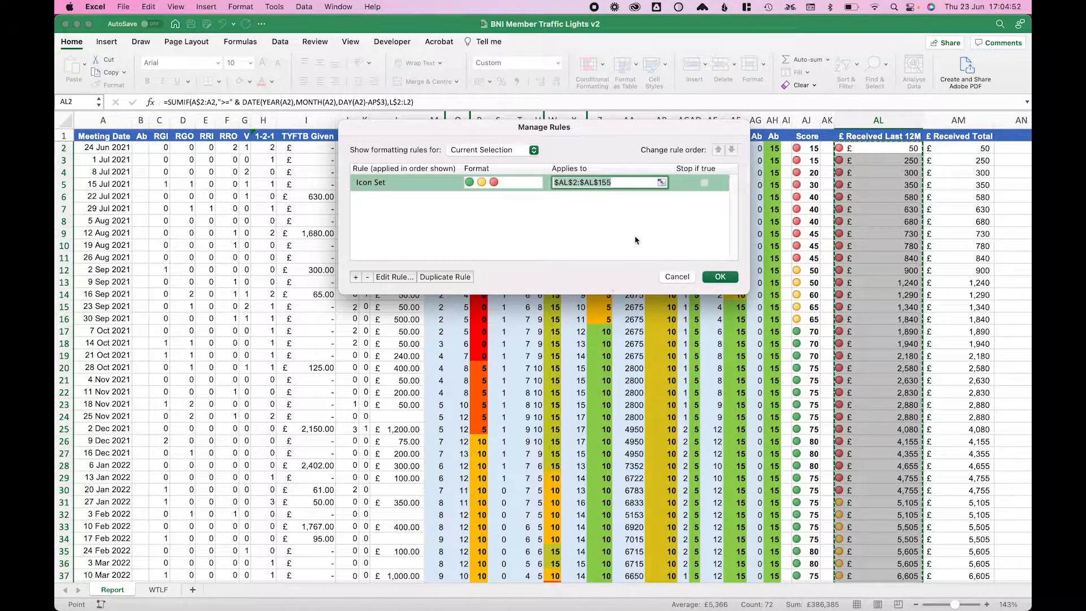
pyautogui.click(399, 277)
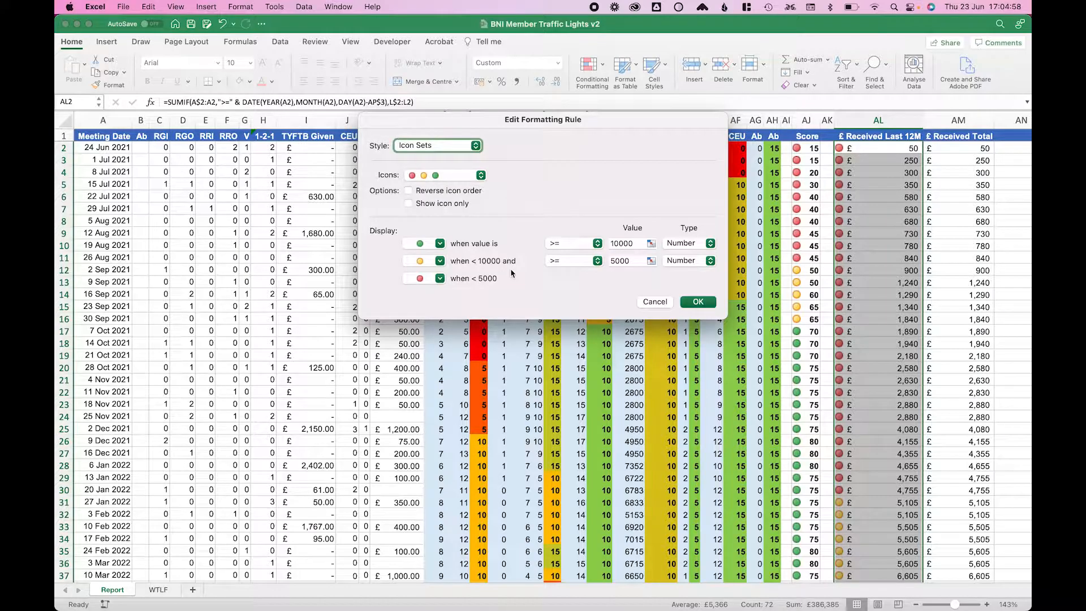
pyautogui.click(658, 304)
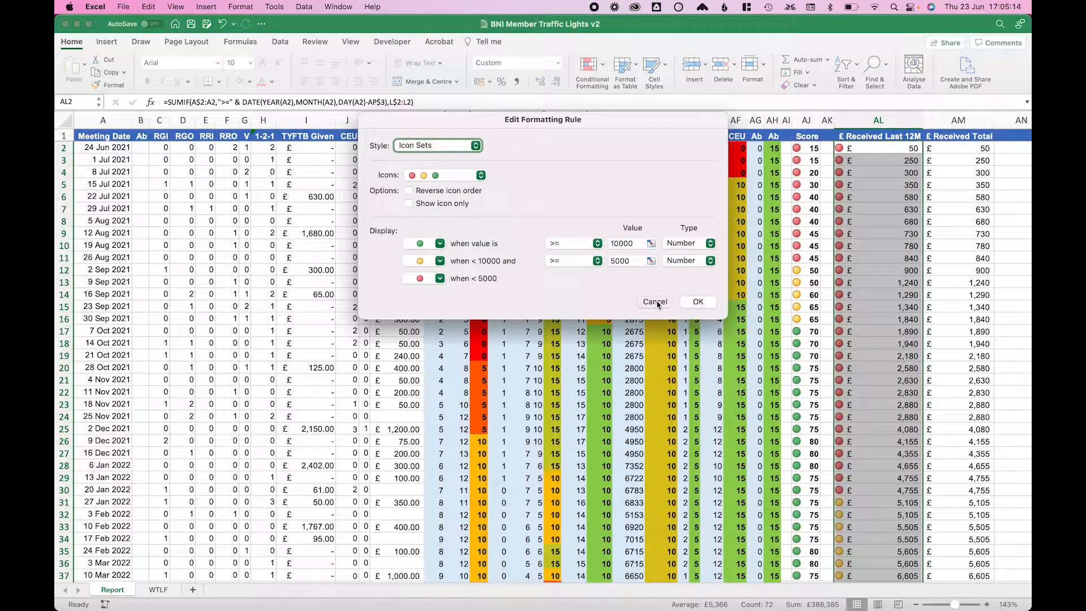
pyautogui.click(683, 277)
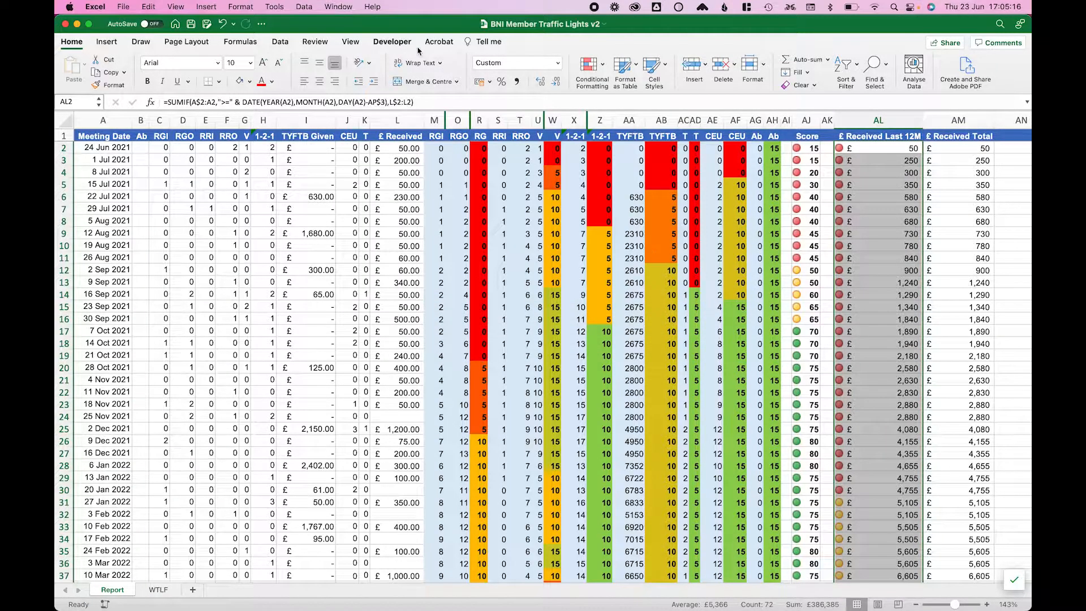
# Switch to the BNI Member Traffic Lights v1 workbook and review its £ Received entries, returning to the first meeting row.
pyautogui.click(338, 7)
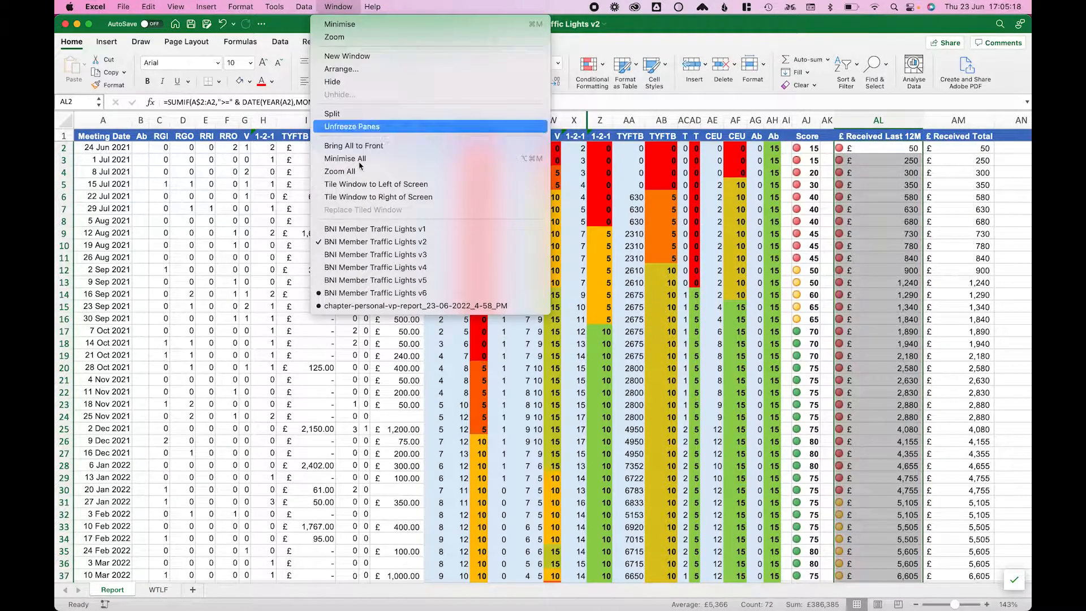
pyautogui.click(377, 229)
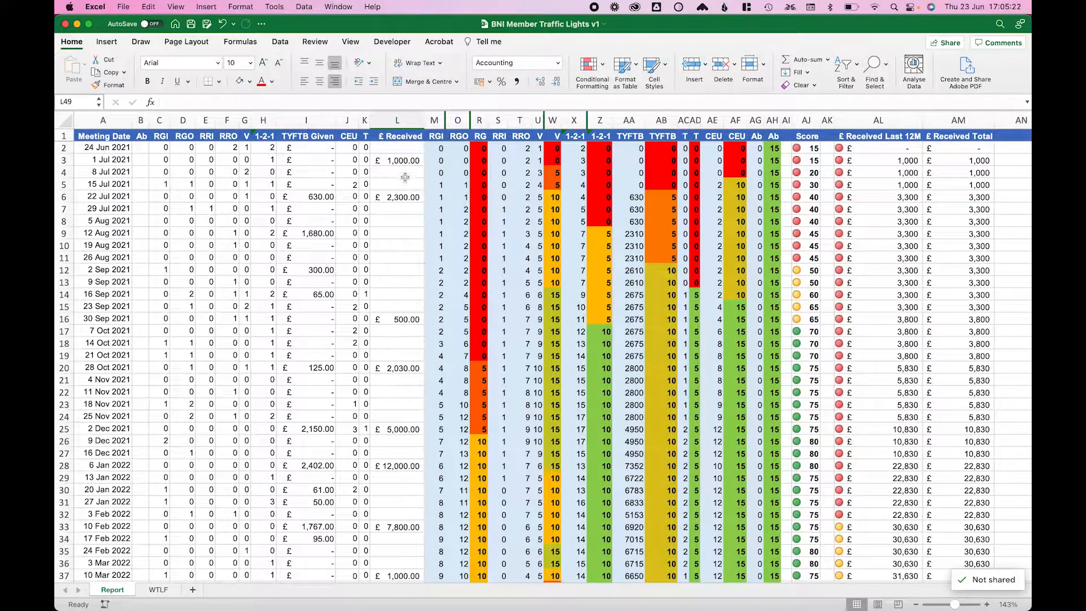
pyautogui.scroll(-3, 402, 355)
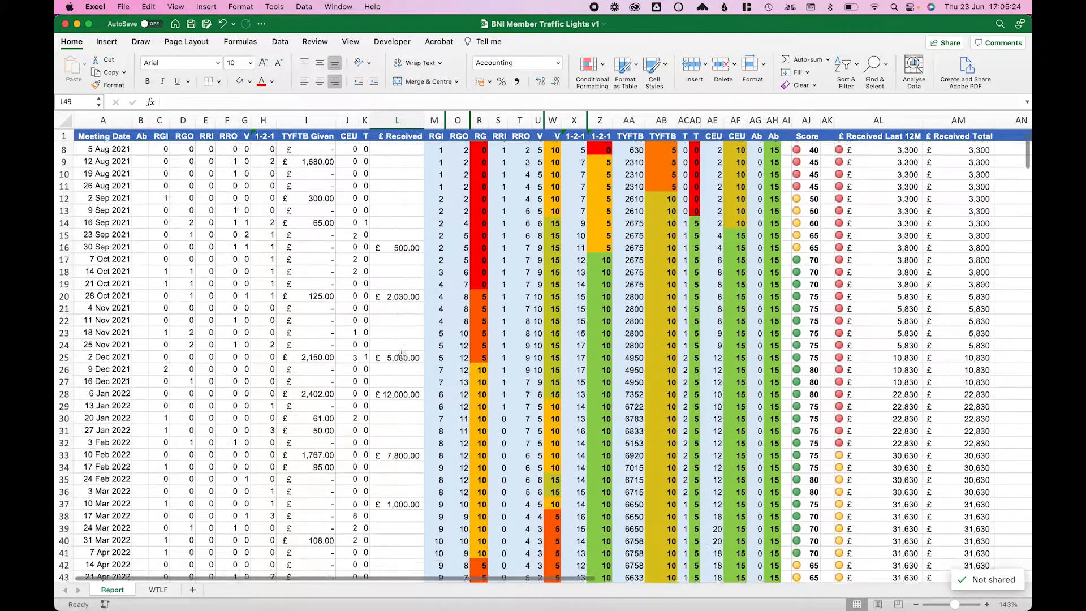
pyautogui.scroll(-1, 402, 356)
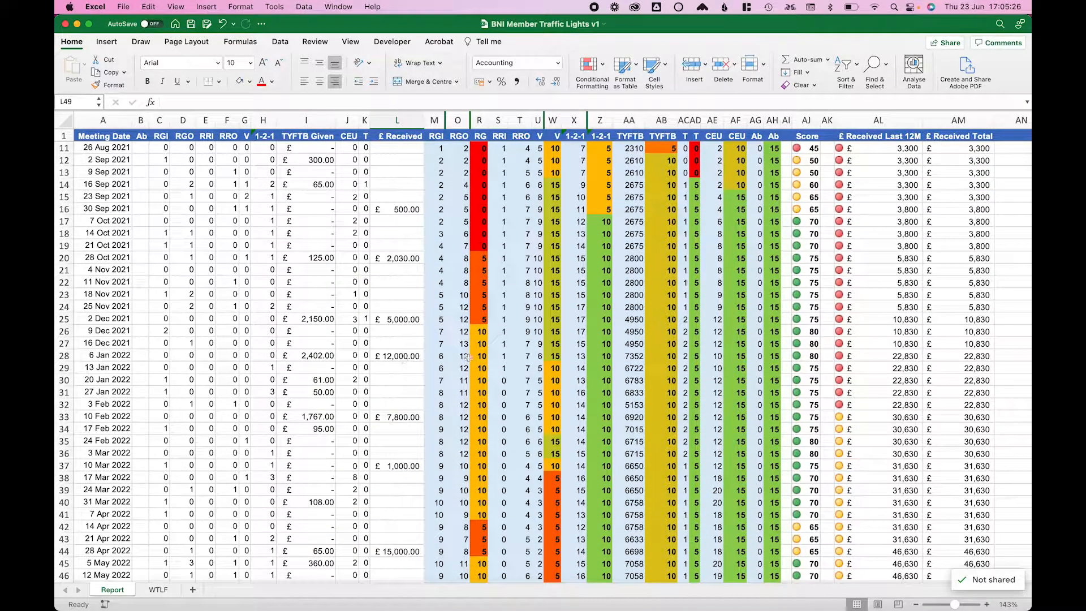
pyautogui.scroll(1, 831, 384)
pyautogui.scroll(3, 832, 384)
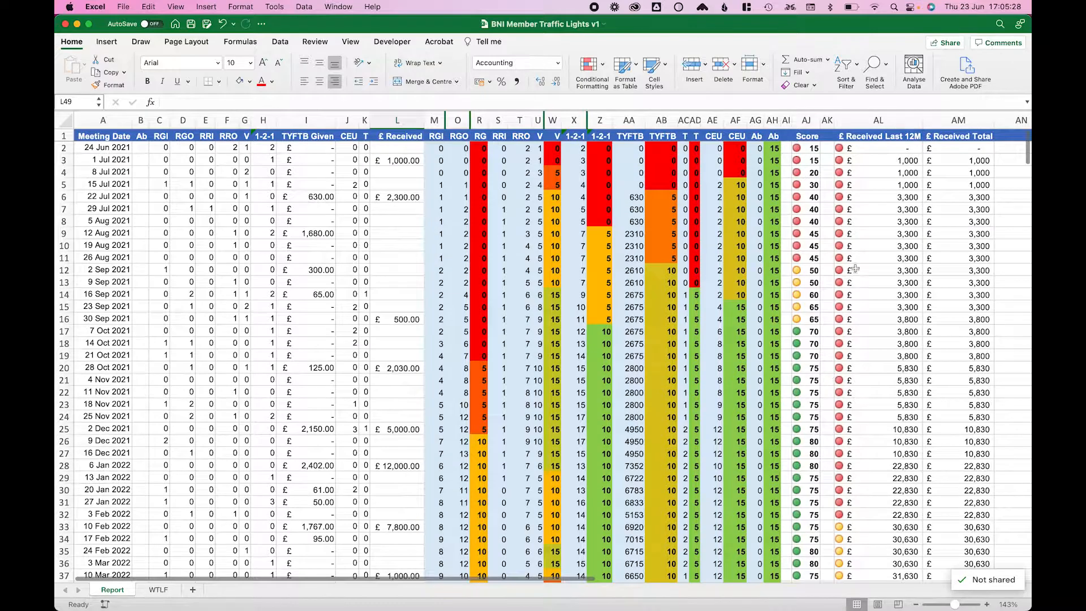
# Examine how the £ Received Last 12M traffic lights in v1 develop from the early meetings through the planned weeks to 24 Nov 2022.
pyautogui.scroll(-1, 856, 377)
pyautogui.scroll(-5, 856, 378)
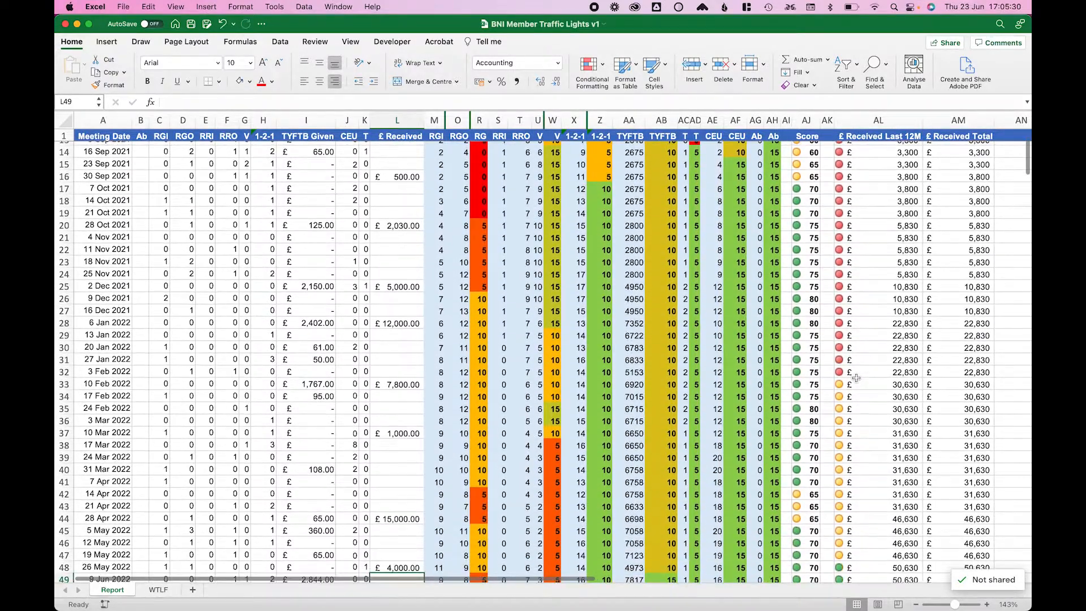
pyautogui.scroll(-3, 856, 378)
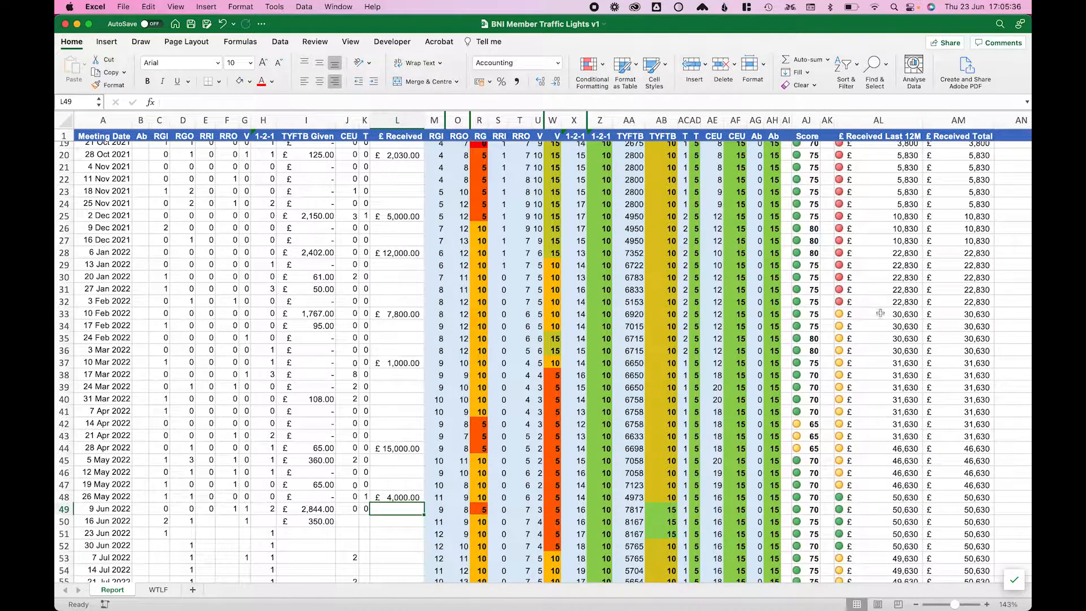
pyautogui.scroll(-1, 862, 372)
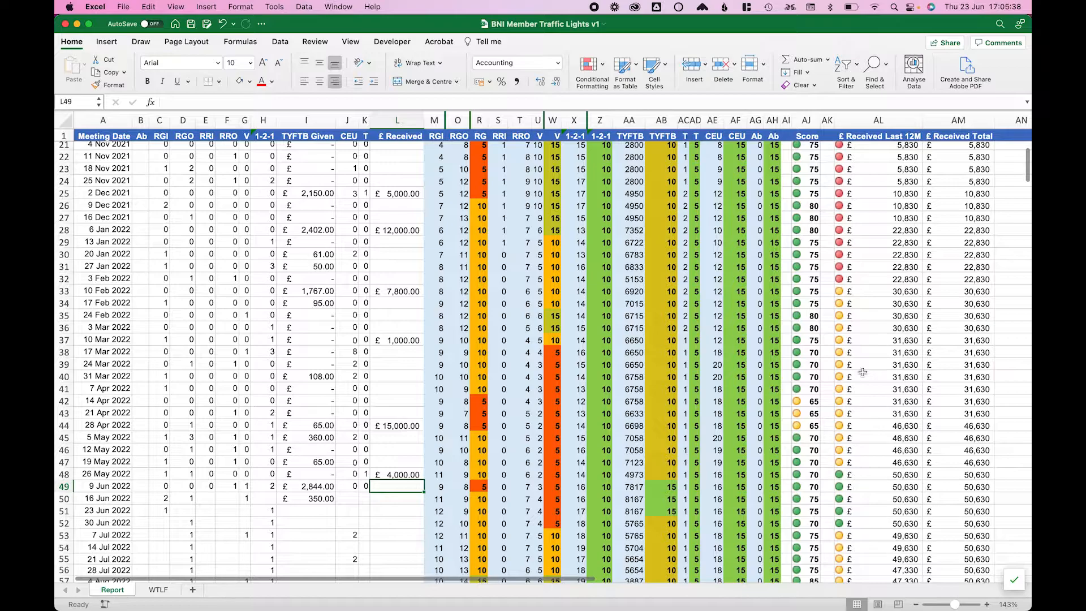
pyautogui.scroll(-2, 862, 372)
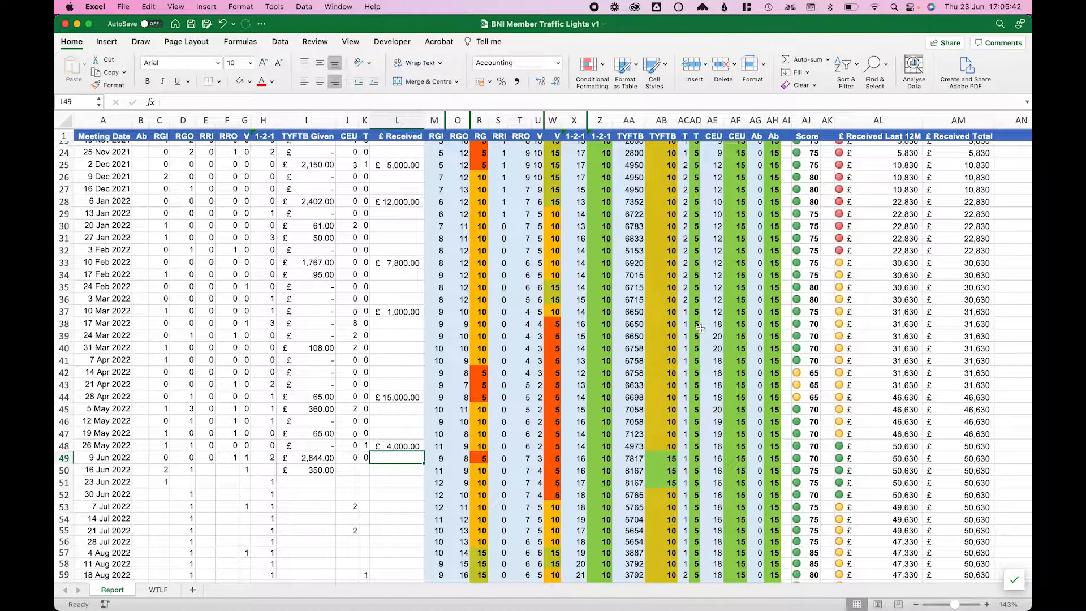
pyautogui.scroll(-5, 700, 328)
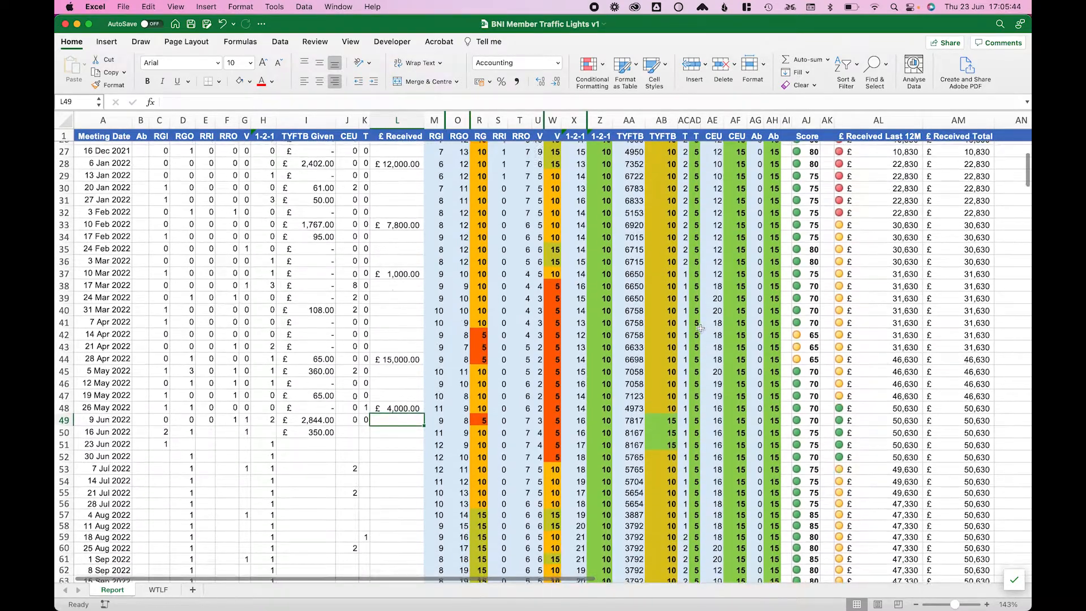
pyautogui.scroll(-7, 838, 396)
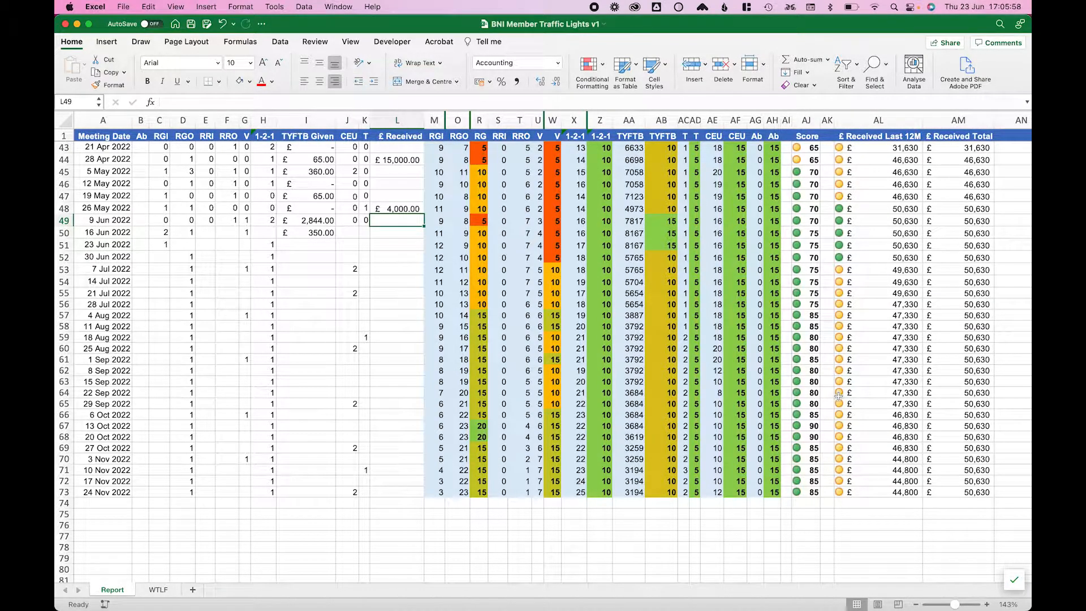
pyautogui.scroll(10, 839, 395)
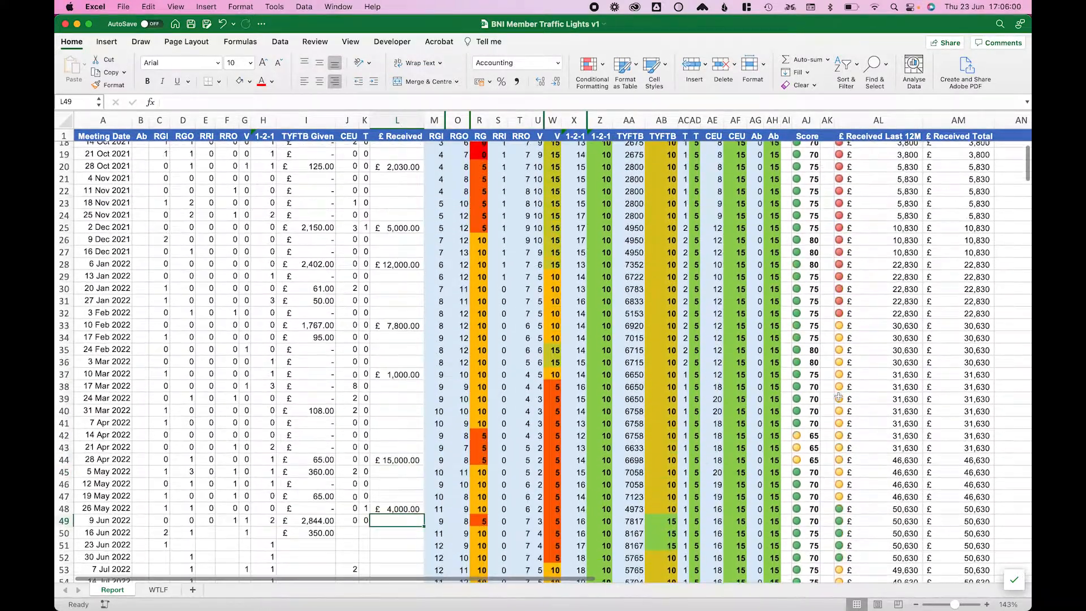
pyautogui.scroll(4, 839, 395)
pyautogui.scroll(-4, 839, 394)
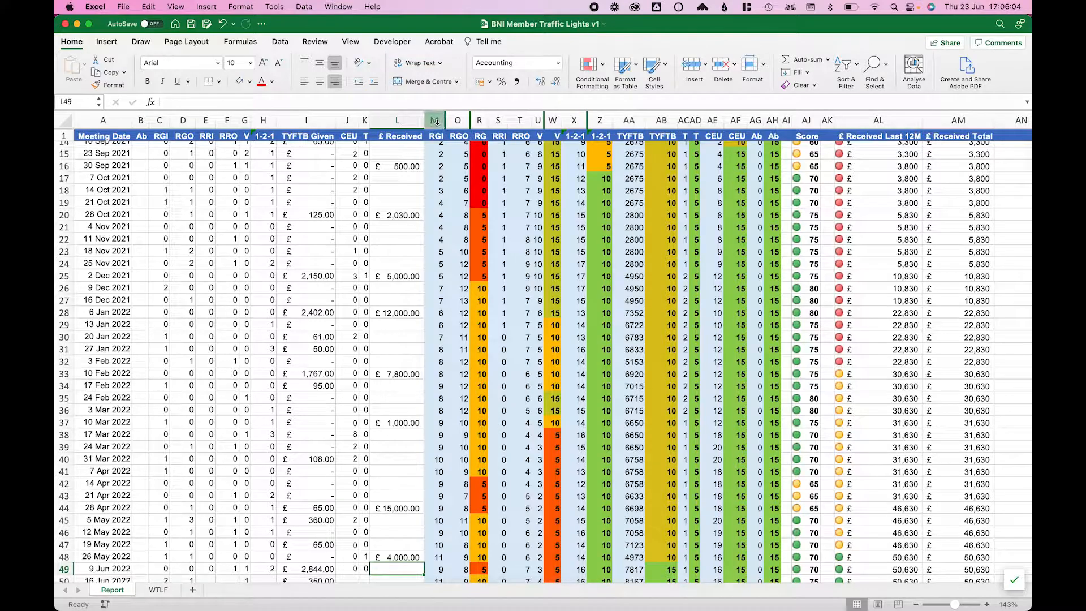
# Highlight the calculated columns M through AM and review the meeting data columns beside them across the past and planned weeks.
pyautogui.moveTo(434, 121)
pyautogui.mouseDown()
pyautogui.moveTo(984, 119)
pyautogui.moveTo(972, 116)
pyautogui.mouseUp()
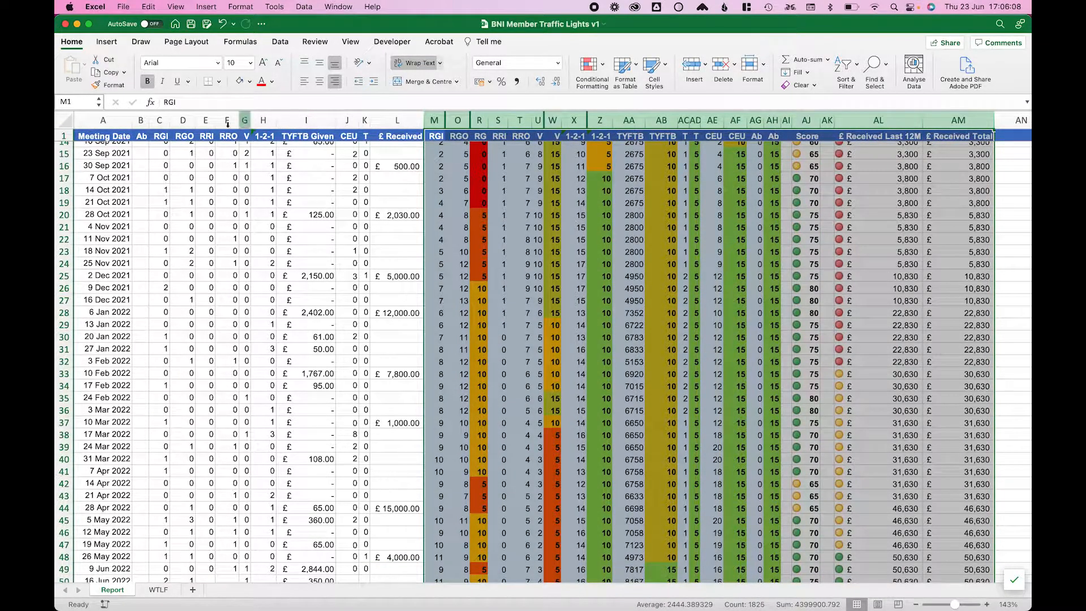
pyautogui.scroll(-3, 191, 183)
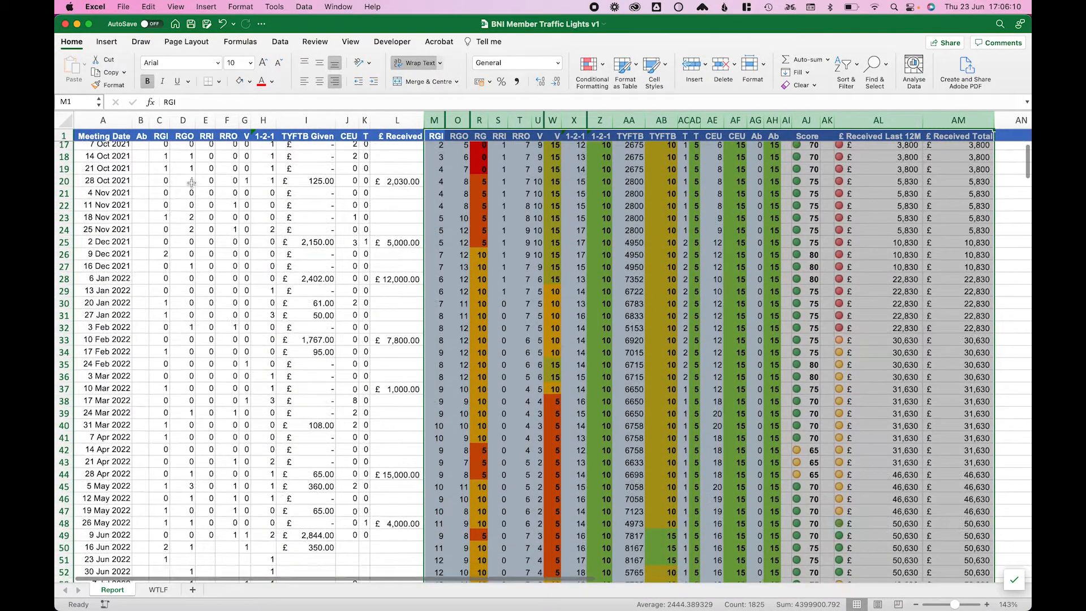
pyautogui.scroll(-9, 192, 183)
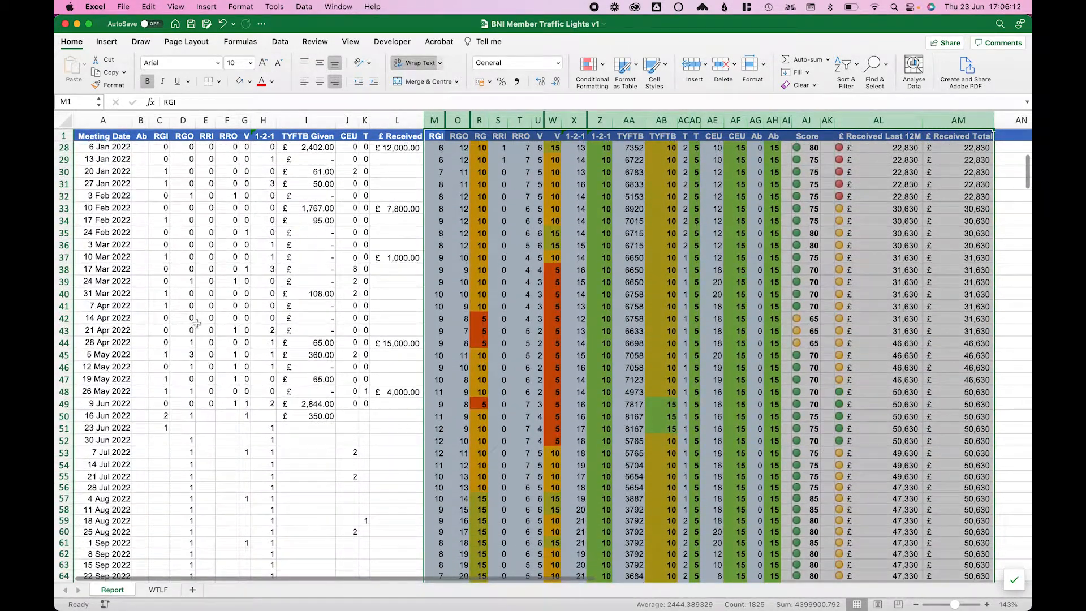
pyautogui.scroll(-3, 196, 323)
pyautogui.scroll(3, 197, 322)
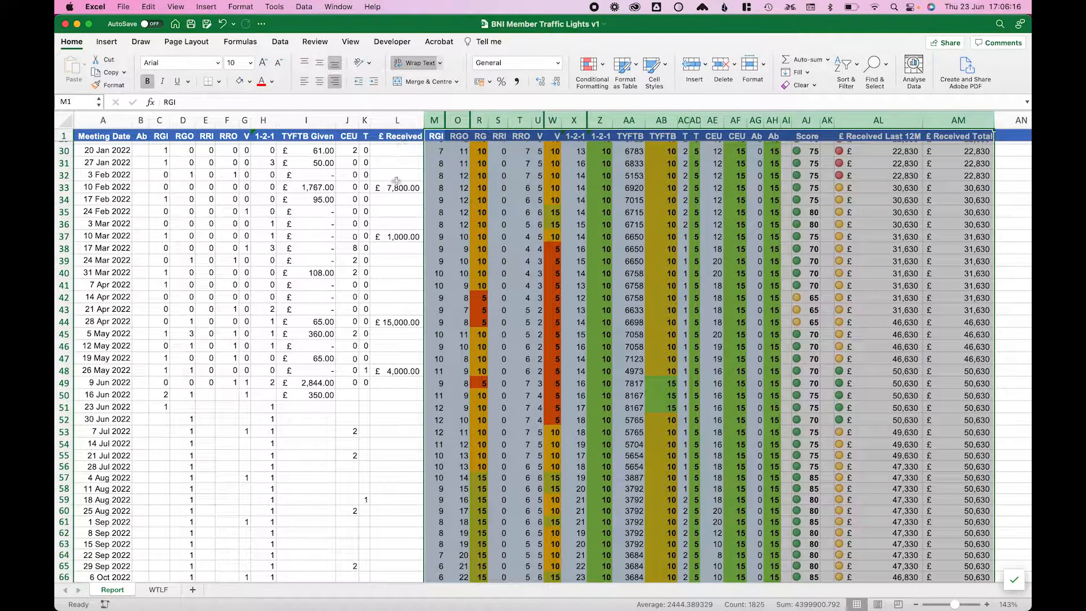
# Select the £ Received entry for 26 May 2022 in L48 and review the column's earlier amounts and the planned weeks.
pyautogui.click(394, 371)
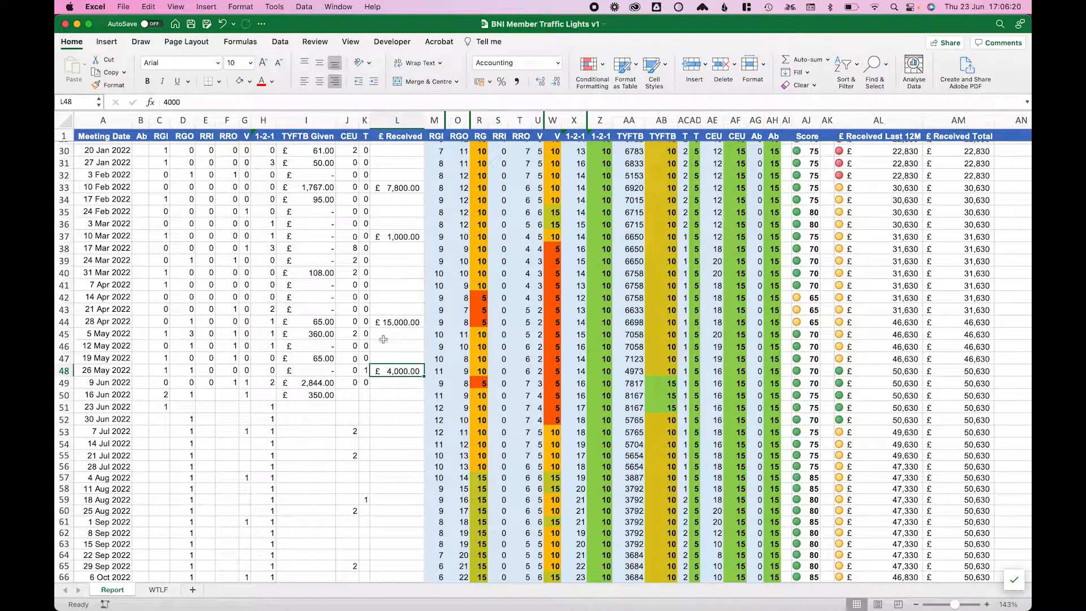
pyautogui.scroll(5, 375, 396)
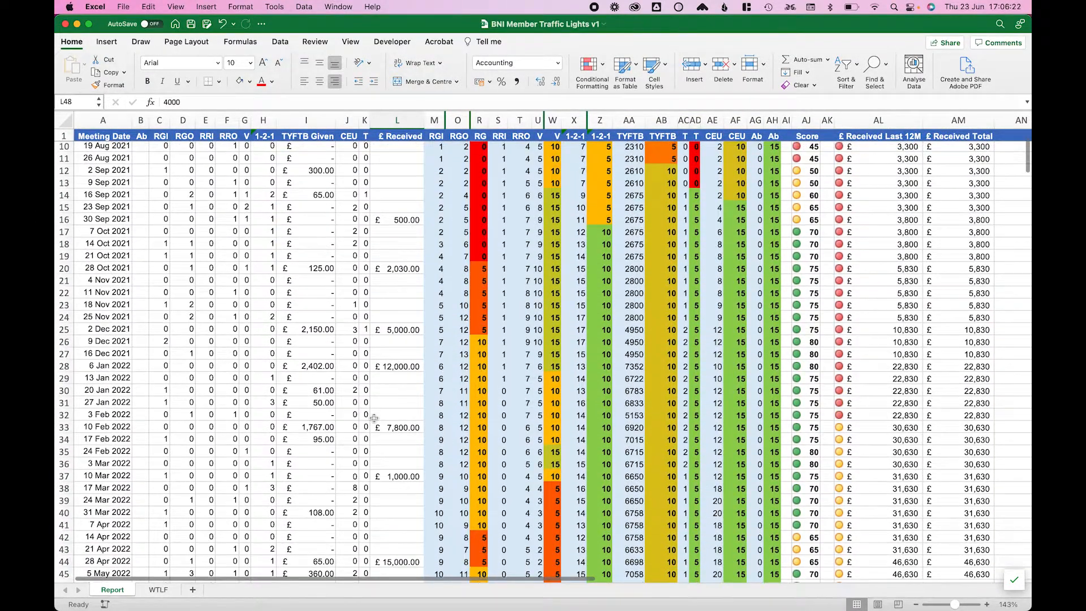
pyautogui.scroll(-7, 374, 417)
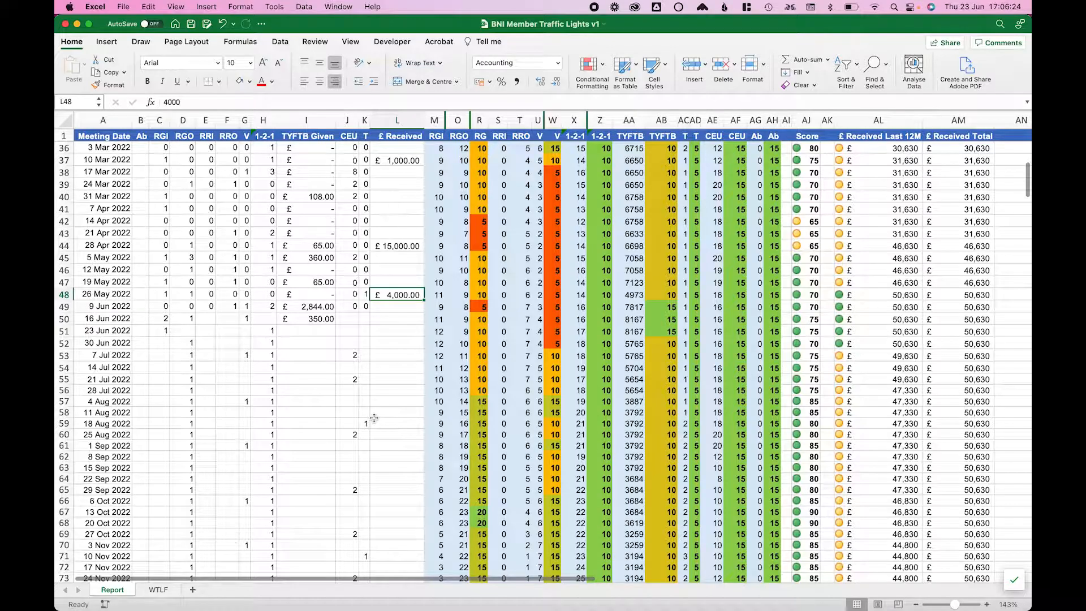